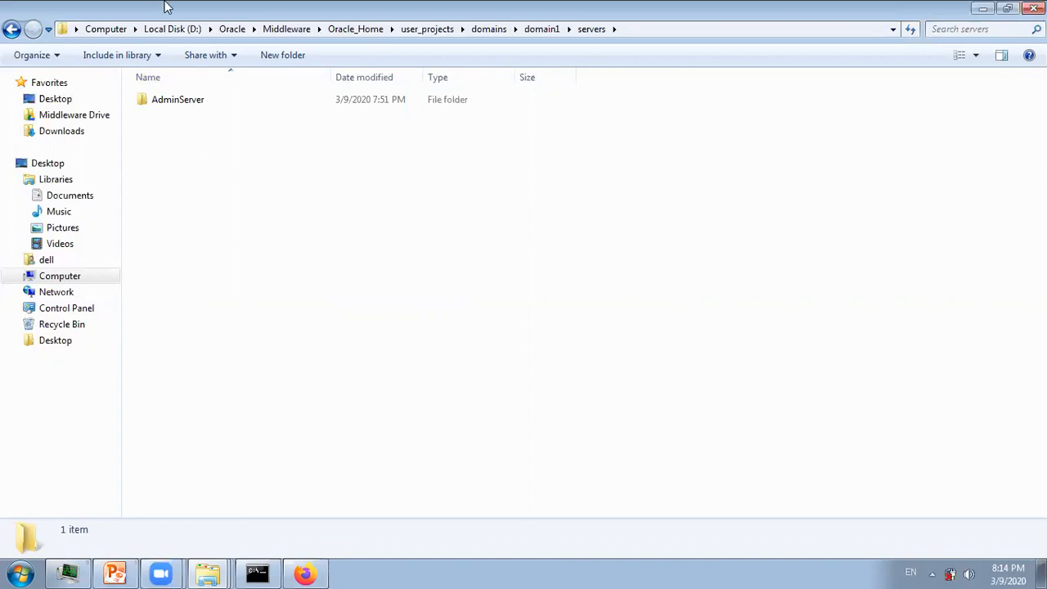
- Inside the AdminServer folder, make a new folder named 'security' and open it
{"action": "double_click", "coordinate": [197, 107]}
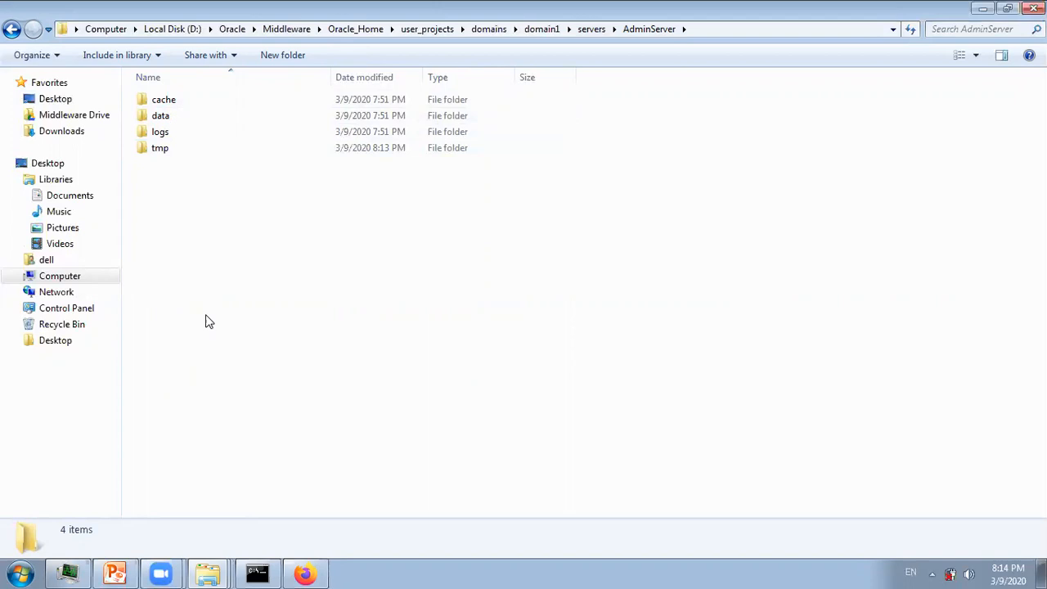
{"action": "right_click", "coordinate": [217, 353]}
{"action": "mouse_move", "coordinate": [281, 319]}
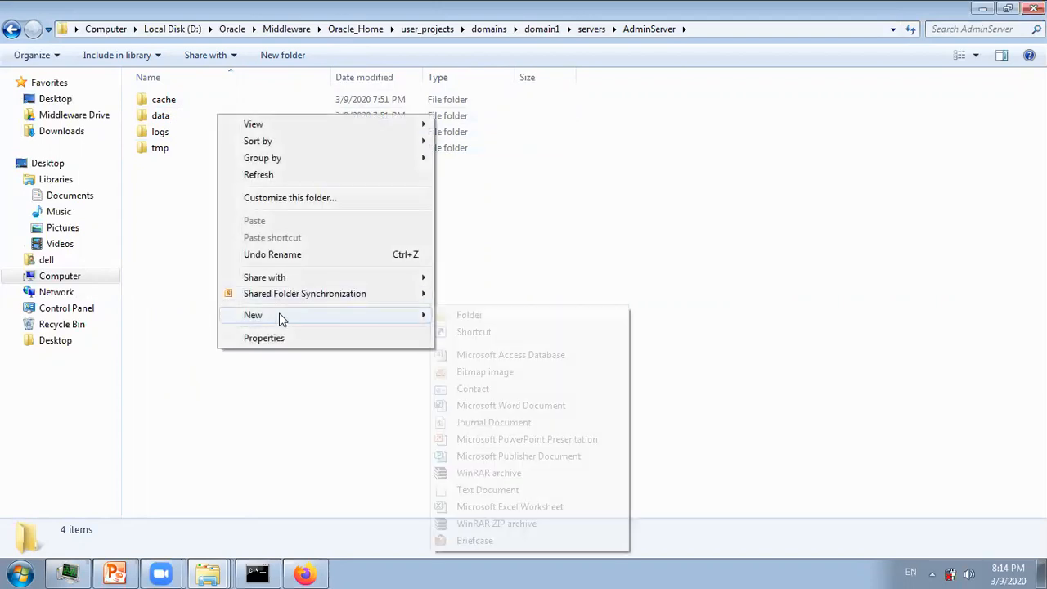
{"action": "left_click", "coordinate": [519, 315]}
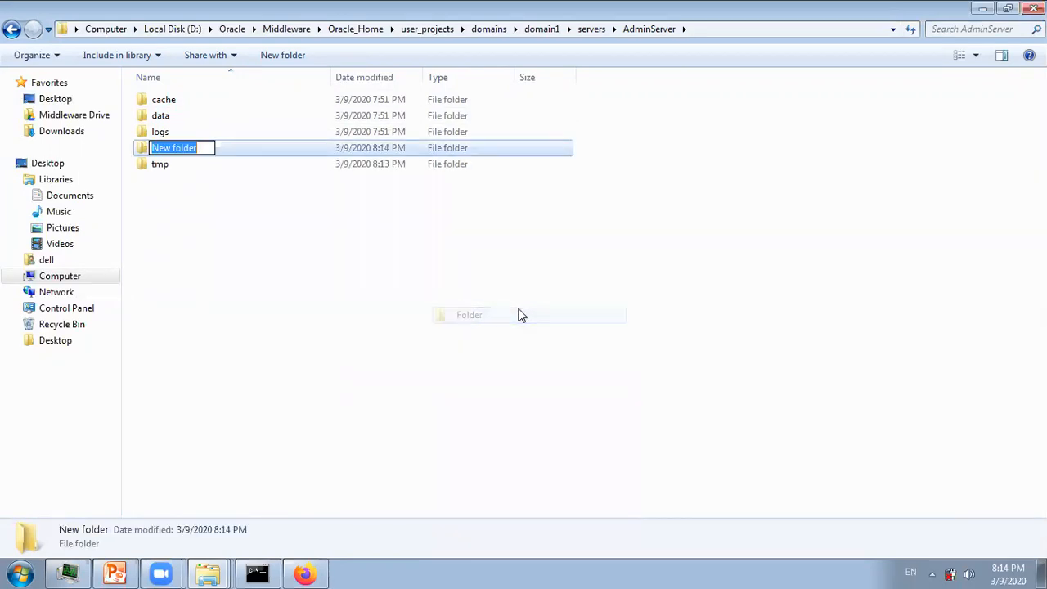
{"action": "type", "text": "security"}
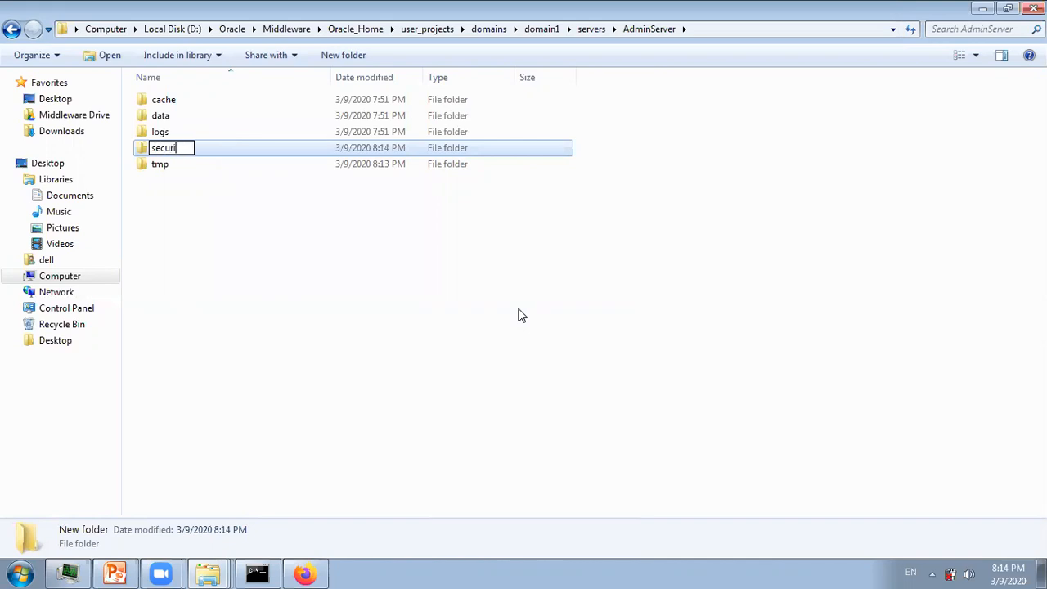
{"action": "key", "text": "Return"}
{"action": "left_click", "coordinate": [519, 315]}
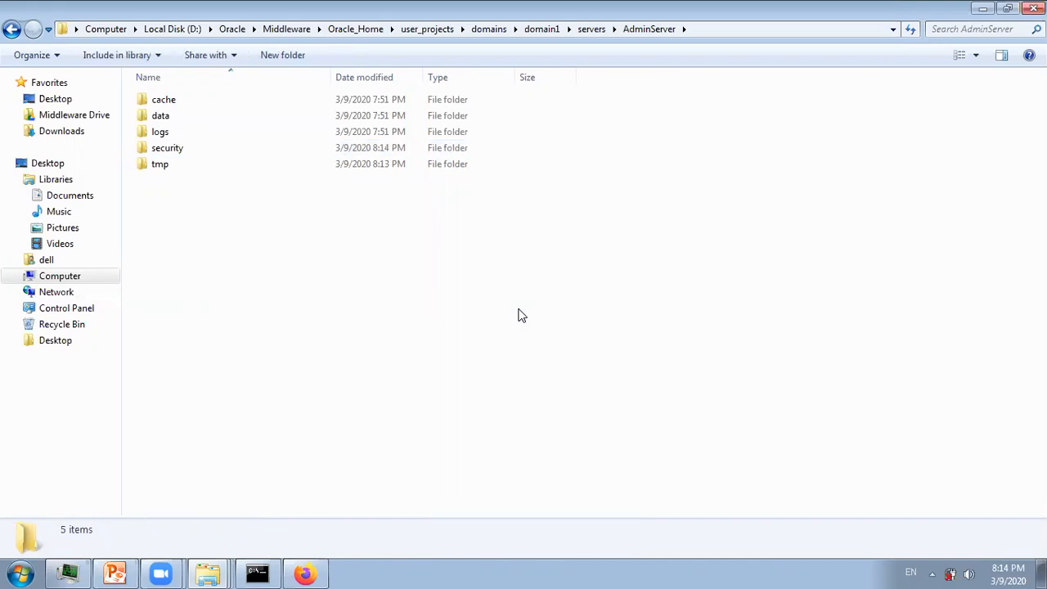
{"action": "double_click", "coordinate": [168, 148]}
{"action": "left_click", "coordinate": [20, 573]}
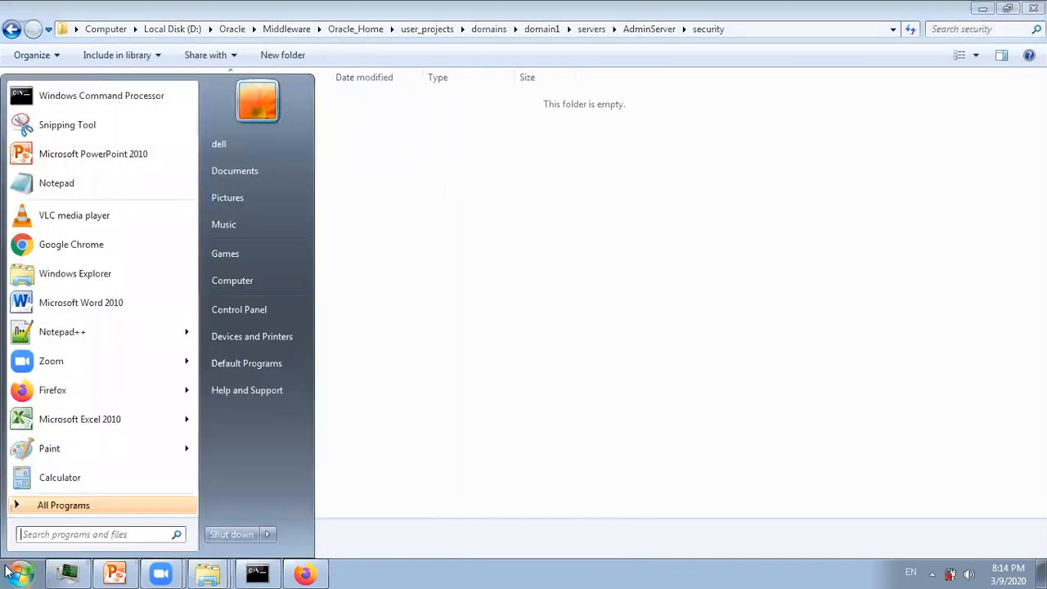
- Create a new empty text document named boot.properties in the security folder
{"action": "left_click", "coordinate": [540, 236]}
{"action": "right_click", "coordinate": [540, 236]}
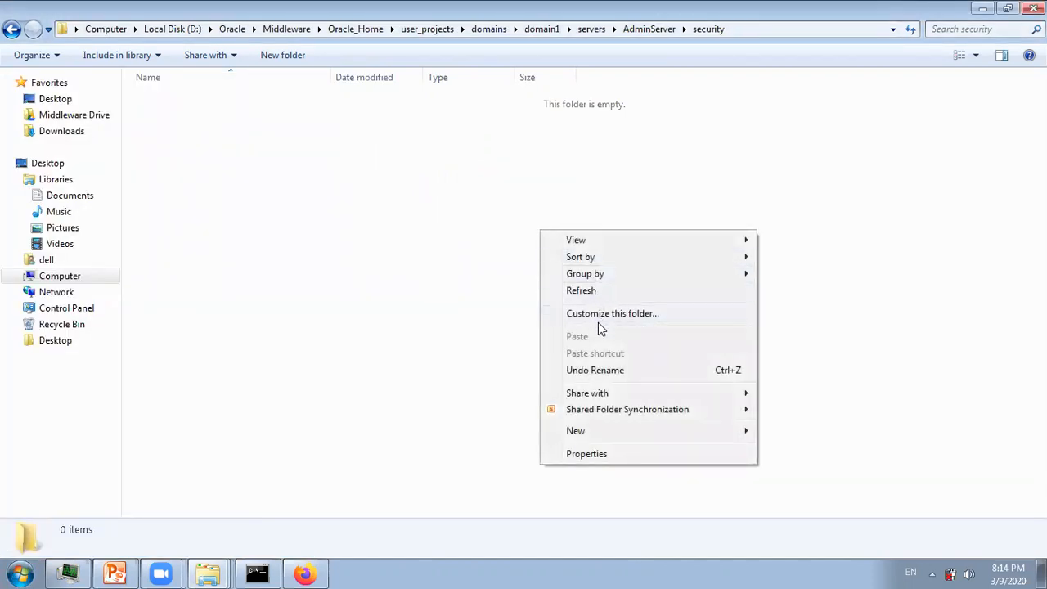
{"action": "mouse_move", "coordinate": [589, 430]}
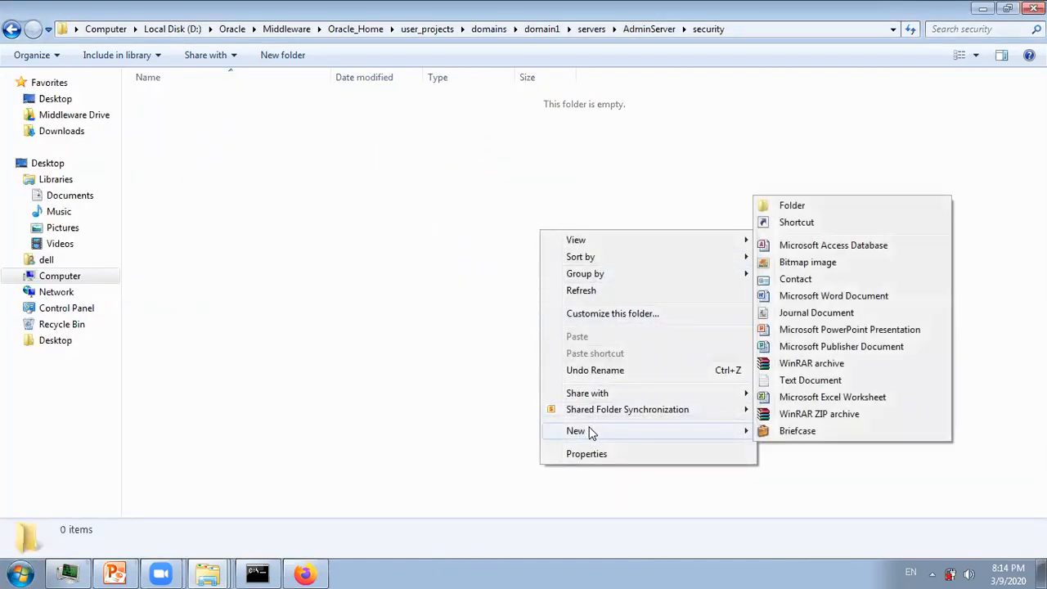
{"action": "left_click", "coordinate": [822, 384]}
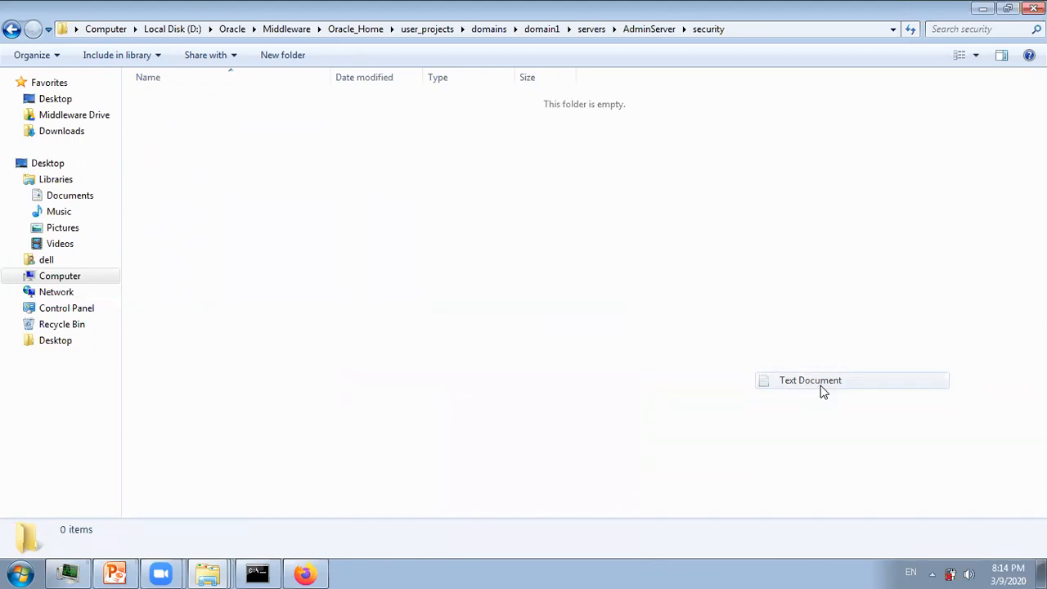
{"action": "type", "text": "b"}
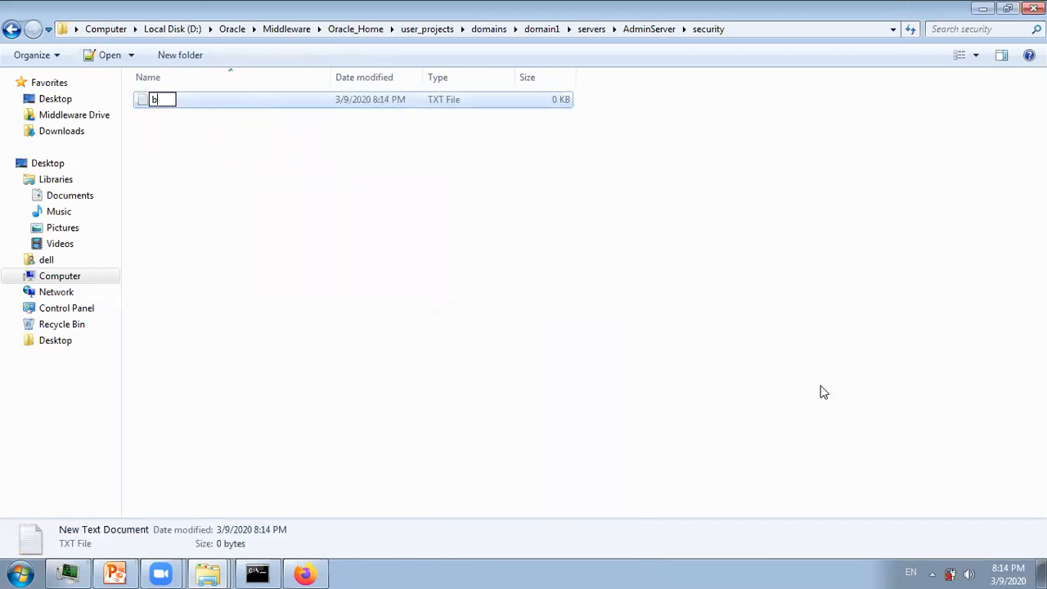
{"action": "type", "text": "oot.properties"}
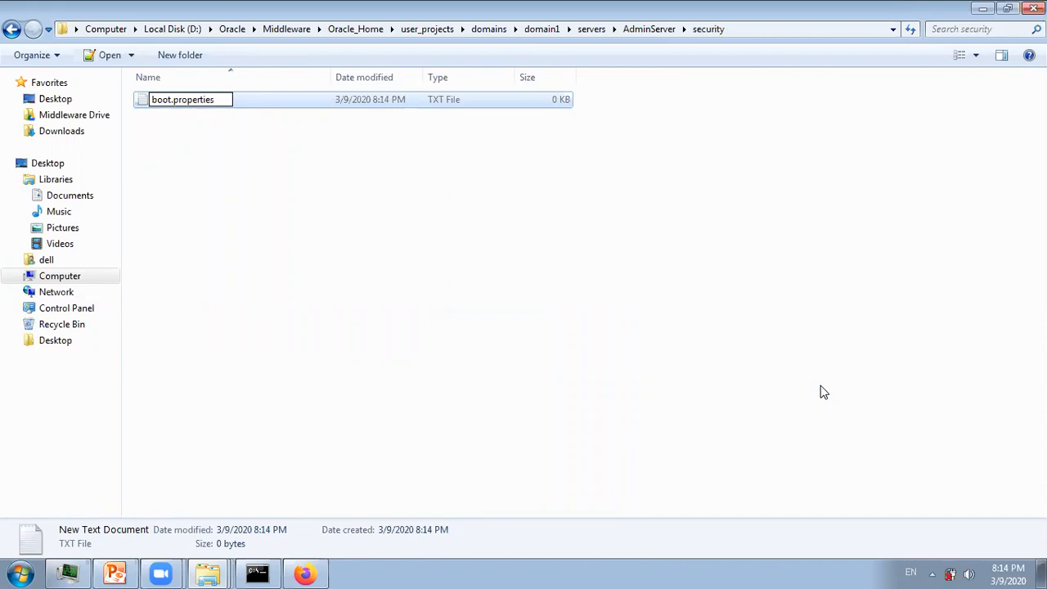
{"action": "key", "text": "Return"}
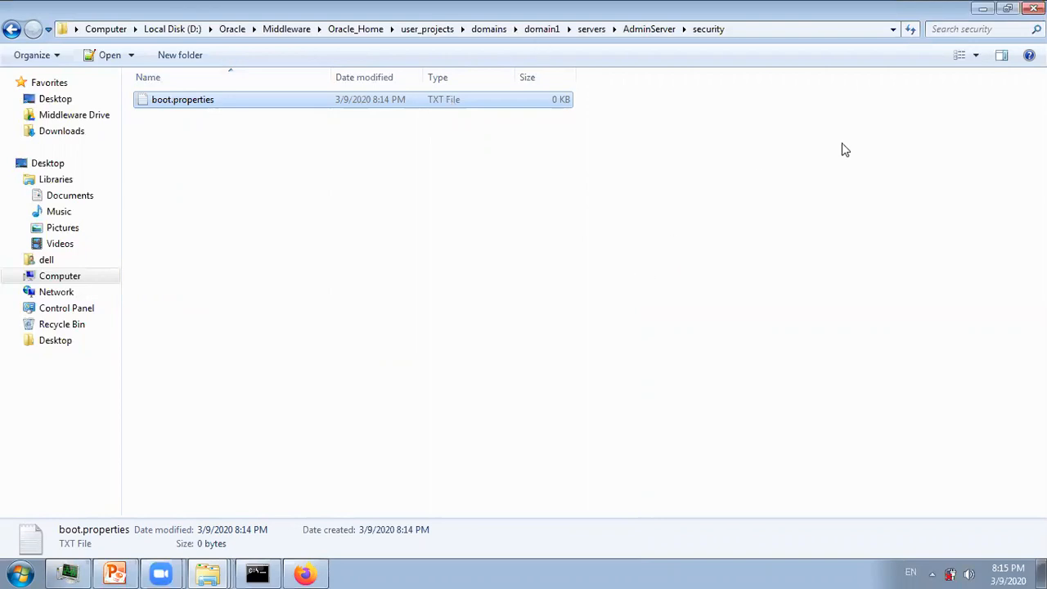
{"action": "double_click", "coordinate": [963, 8]}
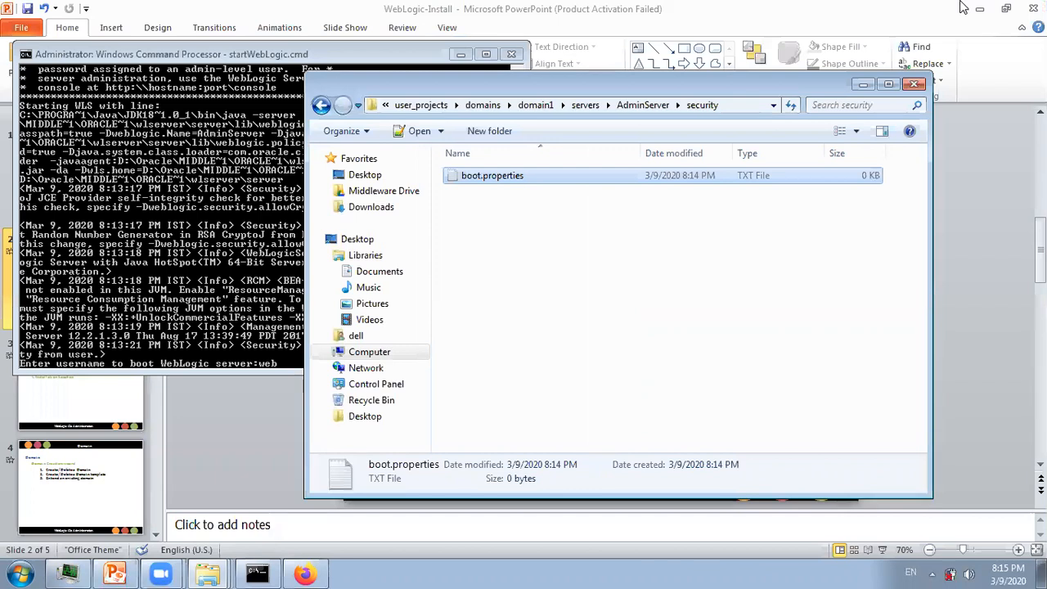
- Open a command prompt on drive D and cd into the copied security folder path
{"action": "left_click", "coordinate": [745, 106]}
{"action": "key", "text": "ctrl+c"}
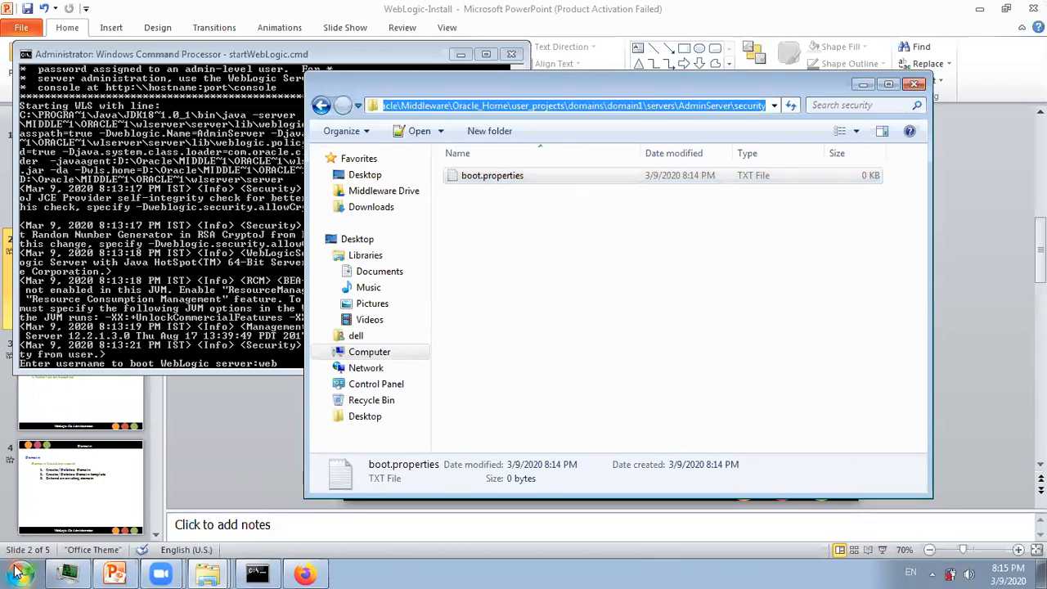
{"action": "left_click", "coordinate": [19, 574]}
{"action": "left_click", "coordinate": [54, 98]}
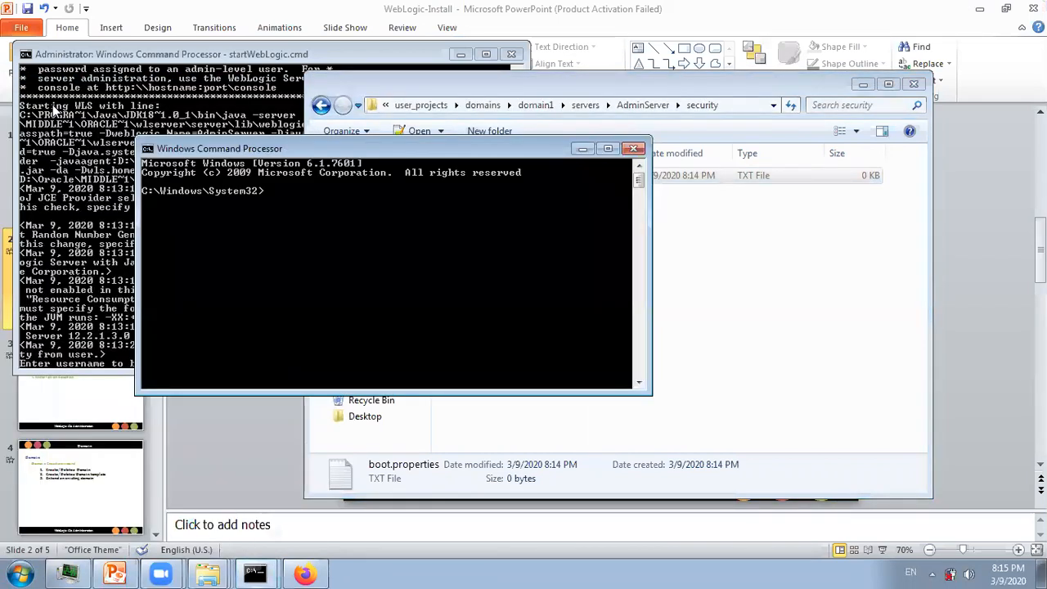
{"action": "type", "text": "d:"}
{"action": "key", "text": "Return"}
{"action": "type", "text": "cd"}
{"action": "right_click", "coordinate": [314, 217]}
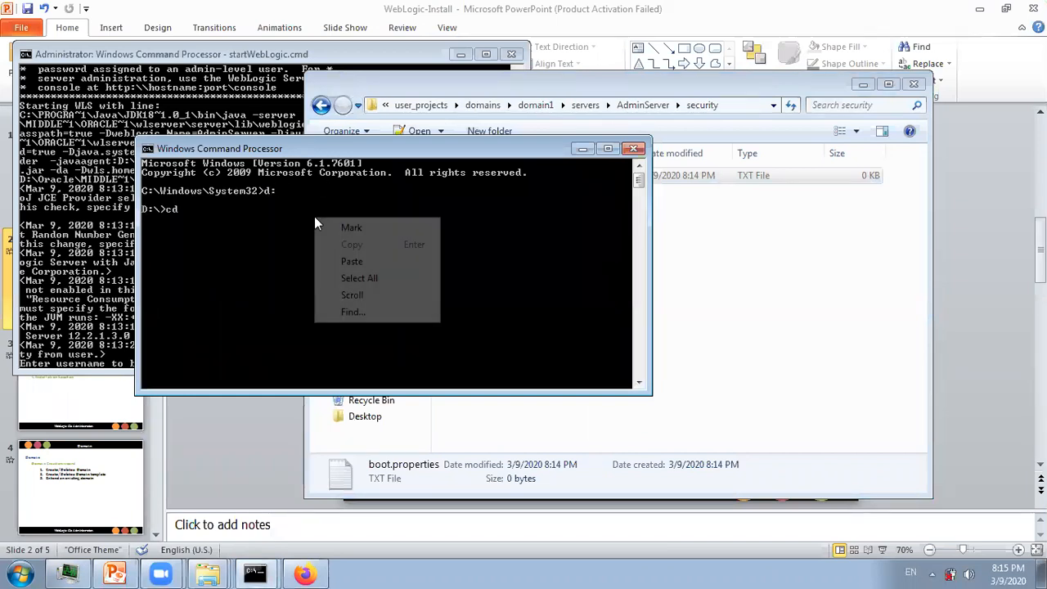
{"action": "left_click", "coordinate": [356, 264]}
{"action": "key", "text": "Return"}
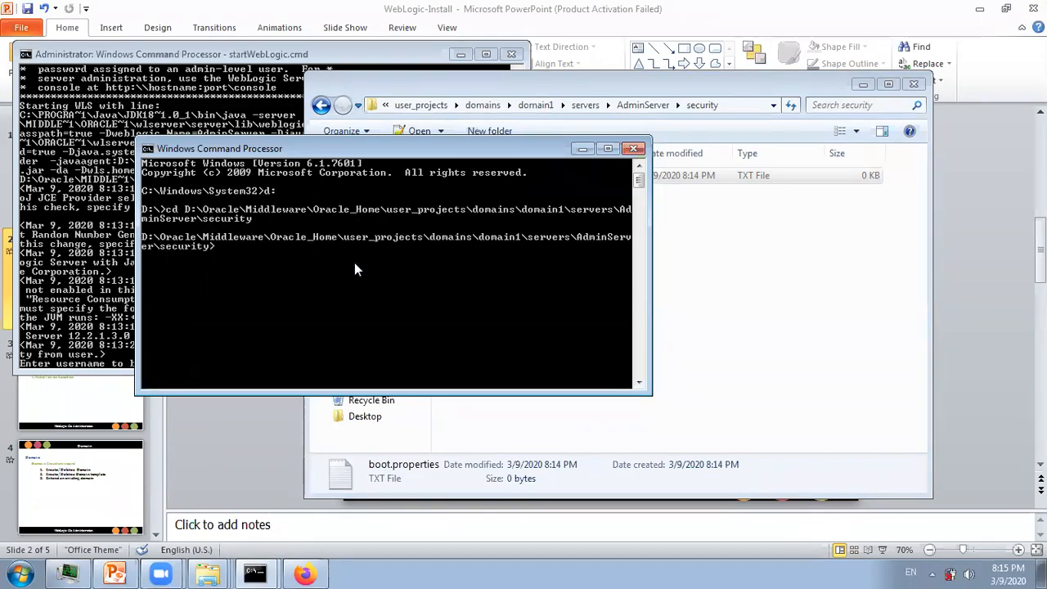
- Rename boot.properties.txt to boot.properties with 'move', fixing the failed 'mv' attempt
{"action": "type", "text": "mv boot.properties.txt"}
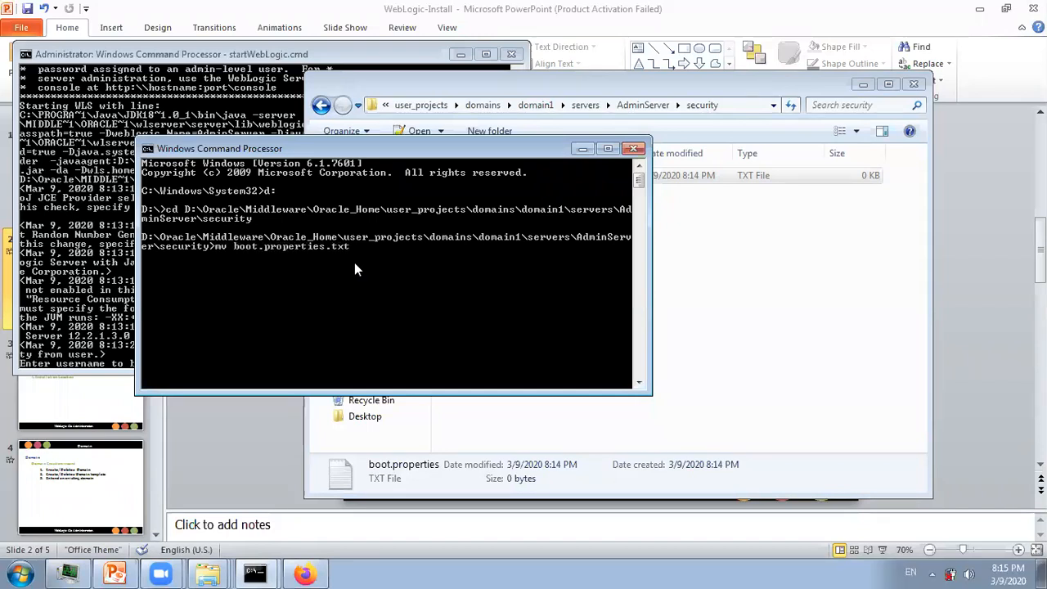
{"action": "type", "text": " boot.properties.txt"}
{"action": "key", "text": "BackSpace"}
{"action": "key", "text": "BackSpace"}
{"action": "key", "text": "BackSpace"}
{"action": "key", "text": "BackSpace"}
{"action": "left_click_drag", "start_coordinate": [431, 149], "coordinate": [741, 251]}
{"action": "key", "text": "Return"}
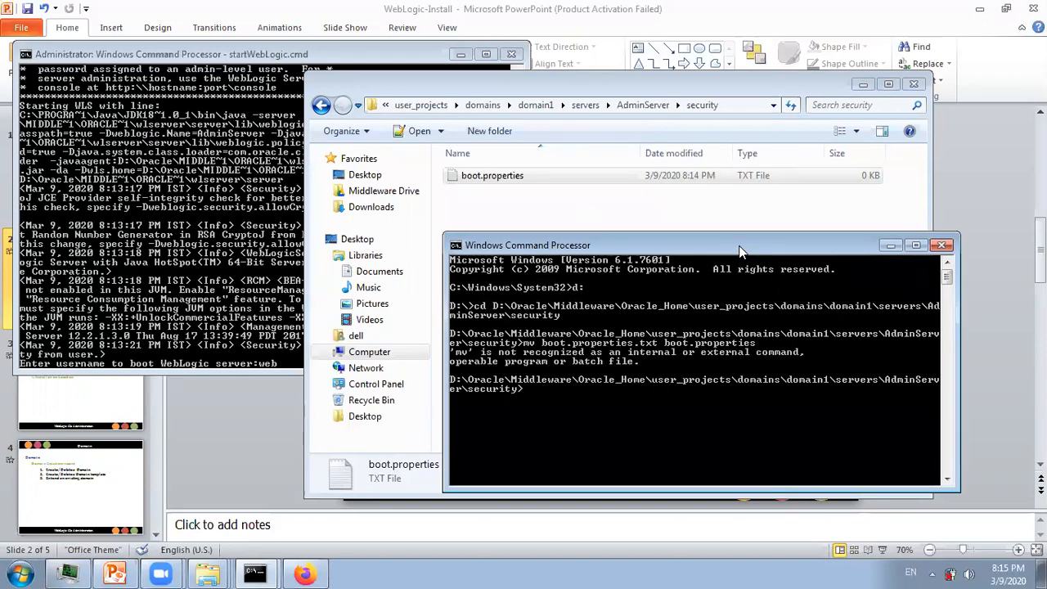
{"action": "key", "text": "Up"}
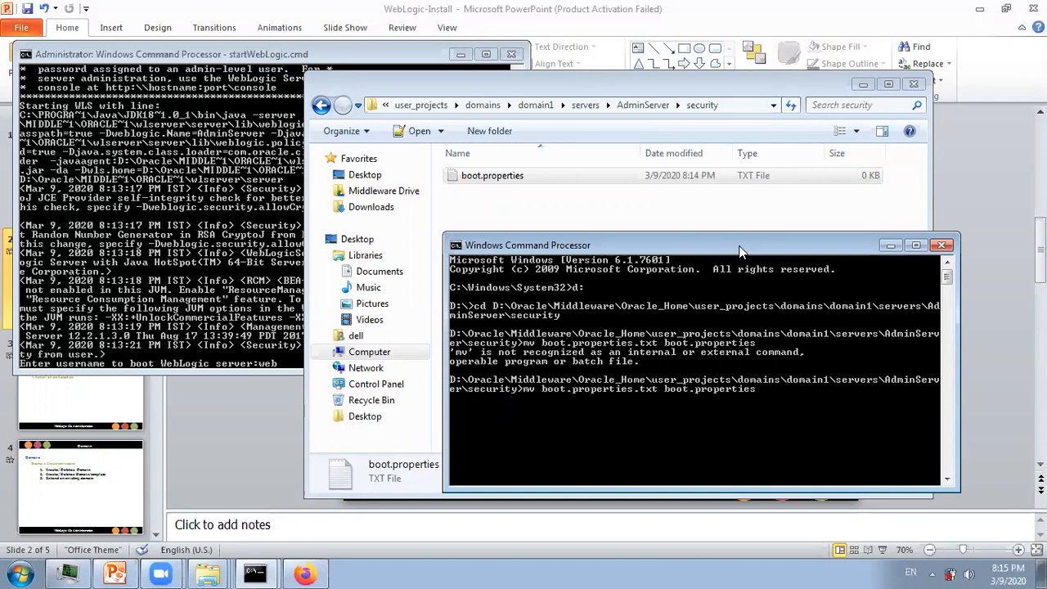
{"action": "key", "text": "BackSpace"}
{"action": "type", "text": "ove"}
{"action": "key", "text": "Return"}
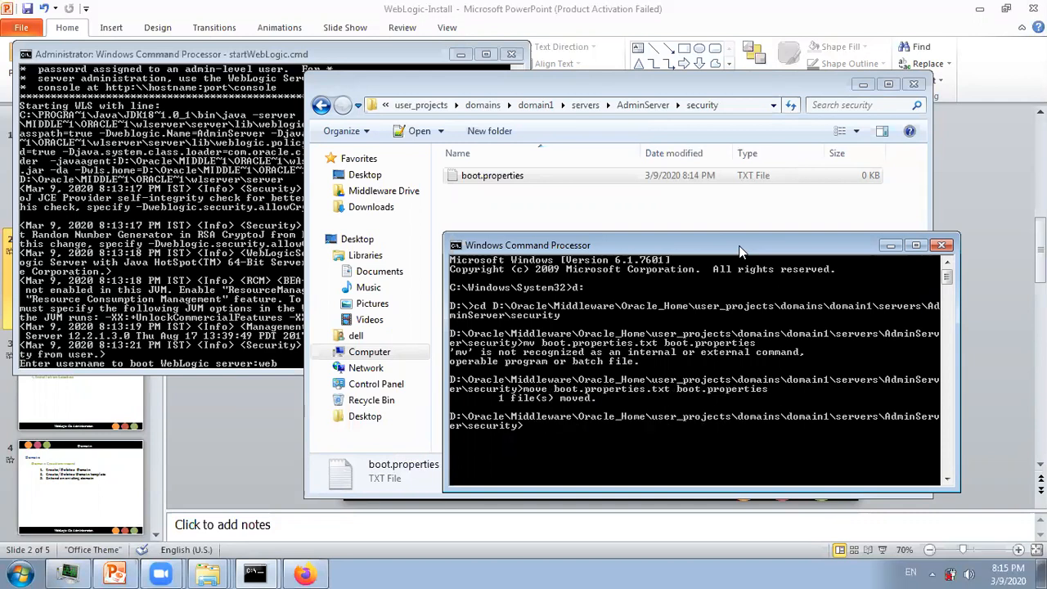
- Enter the WebLogic admin username= and password= lines in boot.properties and save it
{"action": "left_click", "coordinate": [471, 179]}
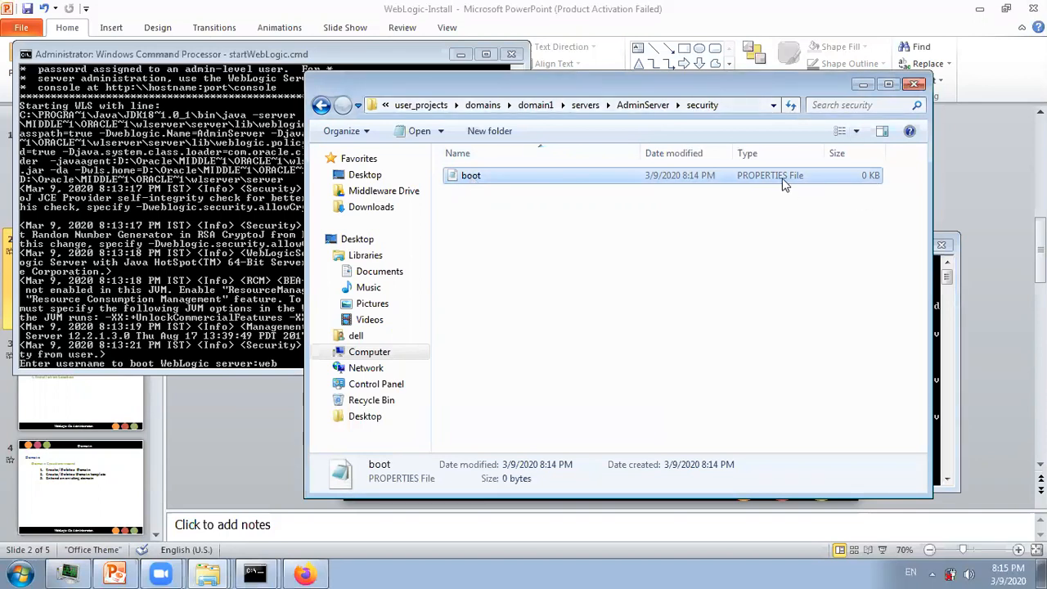
{"action": "double_click", "coordinate": [478, 173]}
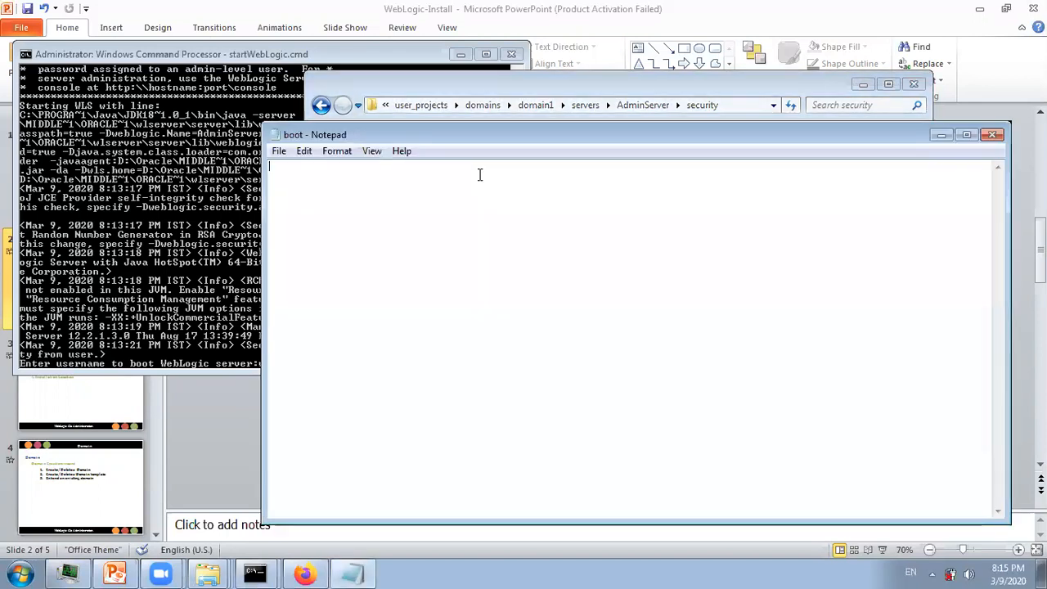
{"action": "type", "text": "username="}
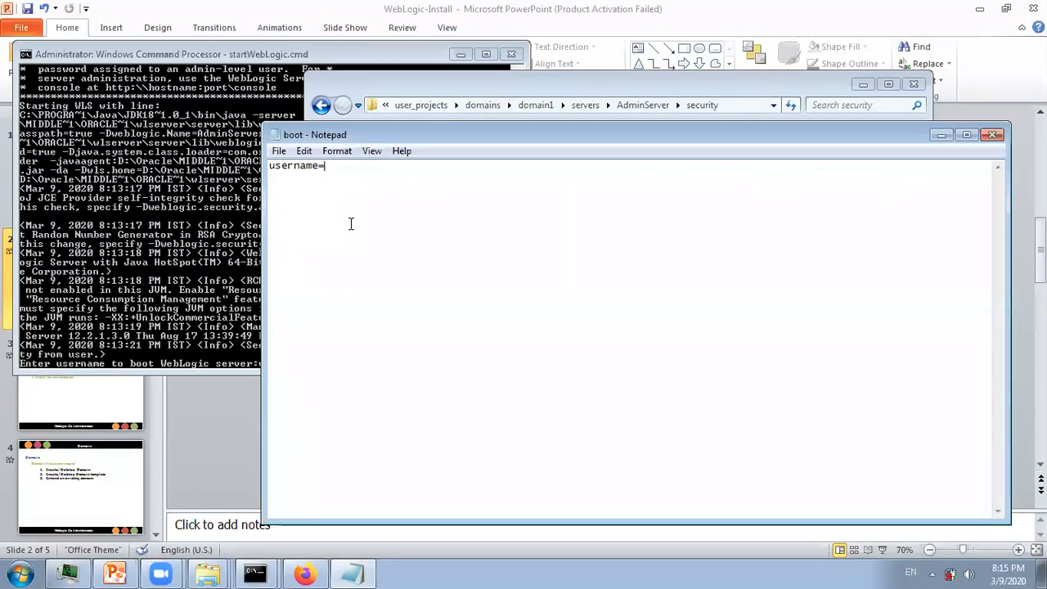
{"action": "type", "text": "weblogic "}
{"action": "type", "text": "password"}
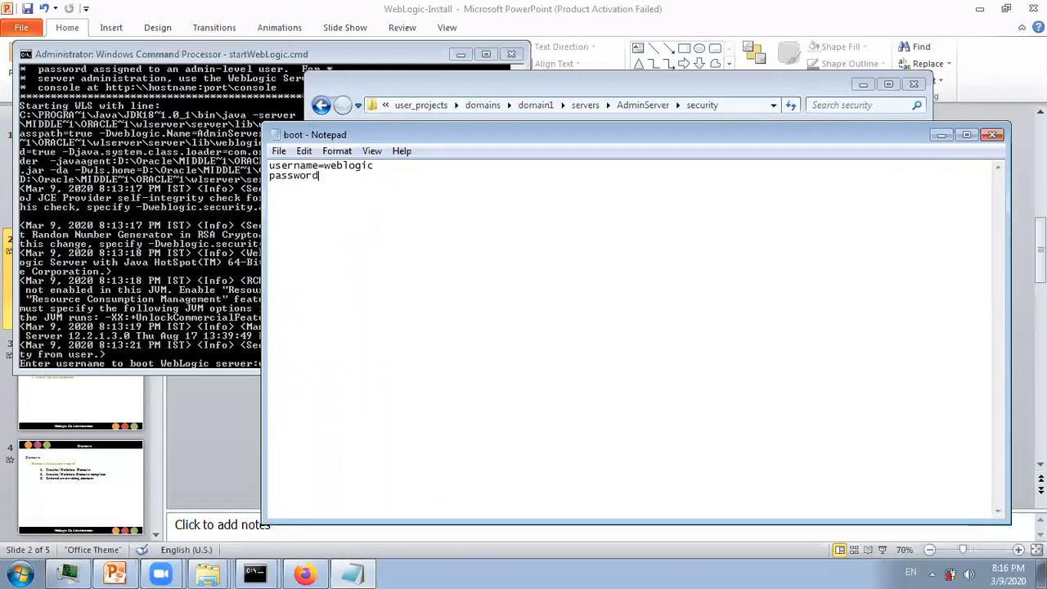
{"action": "type", "text": "=weblogic@123"}
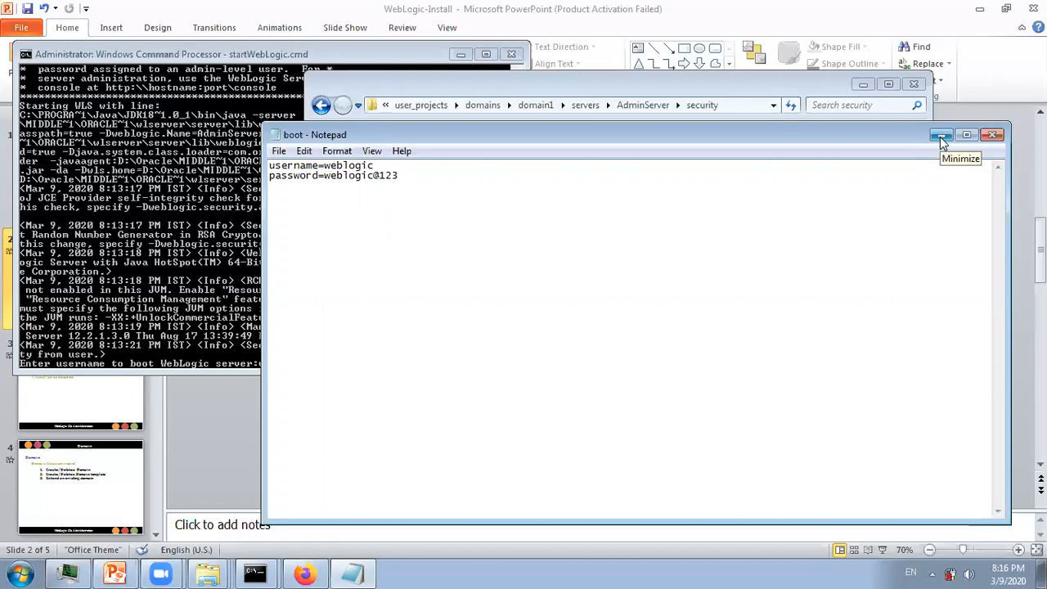
{"action": "left_click", "coordinate": [986, 136]}
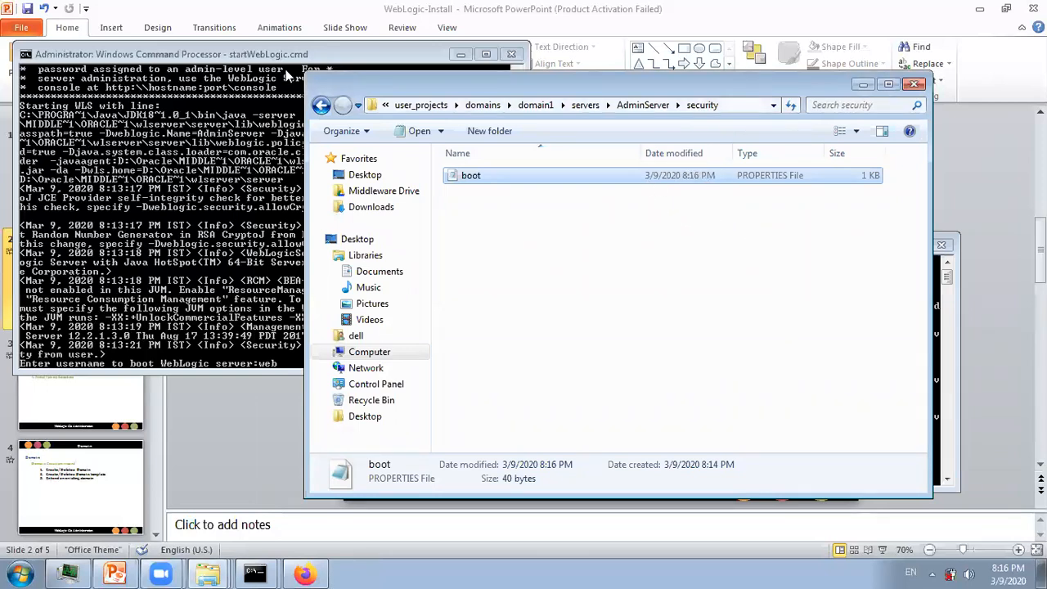
{"action": "left_click", "coordinate": [164, 189]}
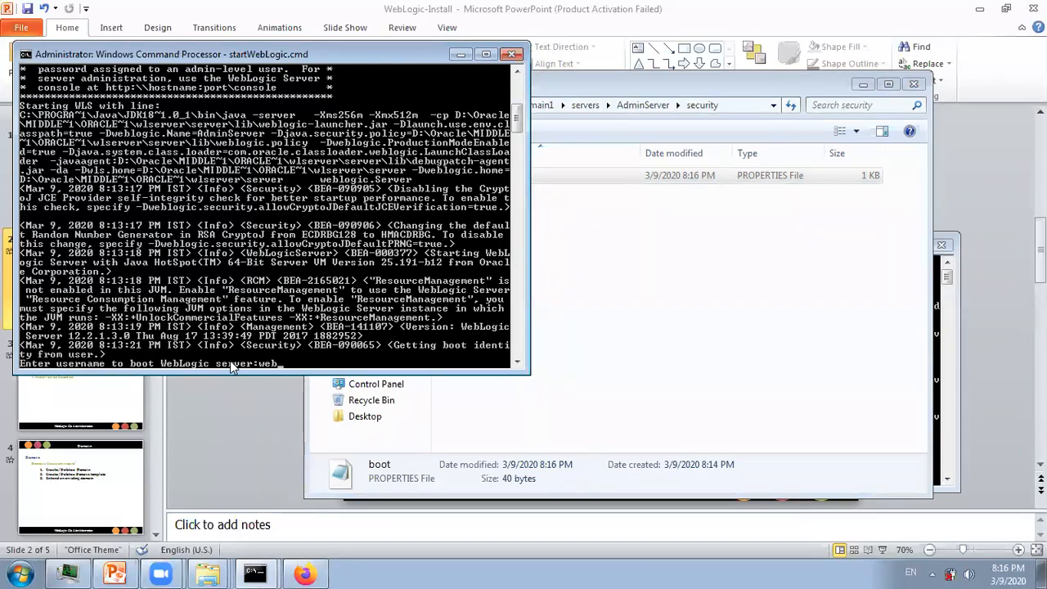
- Interrupt the waiting server with Ctrl+C, end the batch job, clear the screen and recall startWebLogic.cmd
{"action": "key", "text": "ctrl+c"}
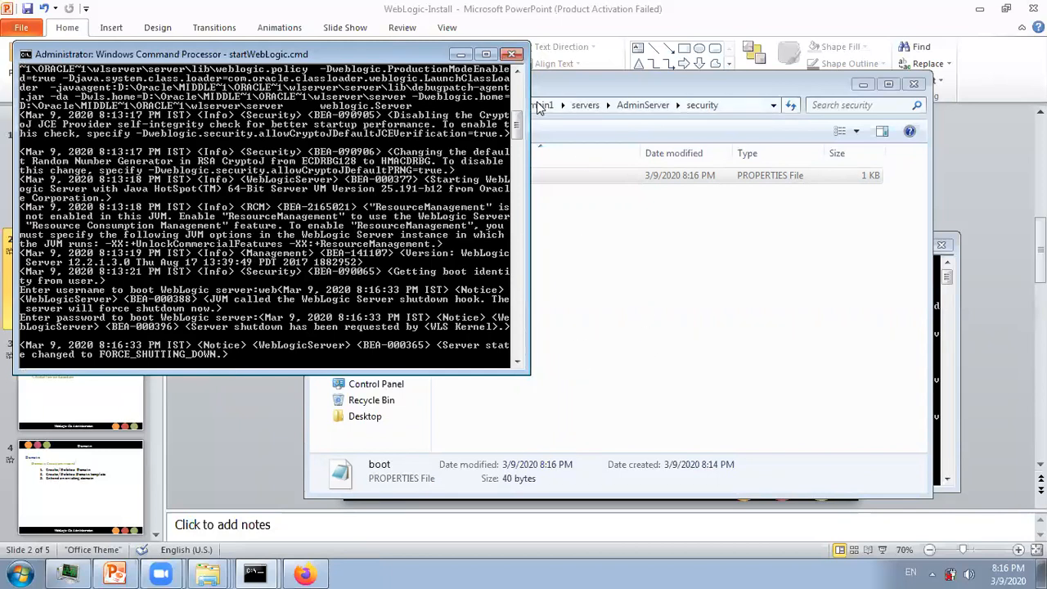
{"action": "left_click_drag", "start_coordinate": [514, 123], "coordinate": [516, 131]}
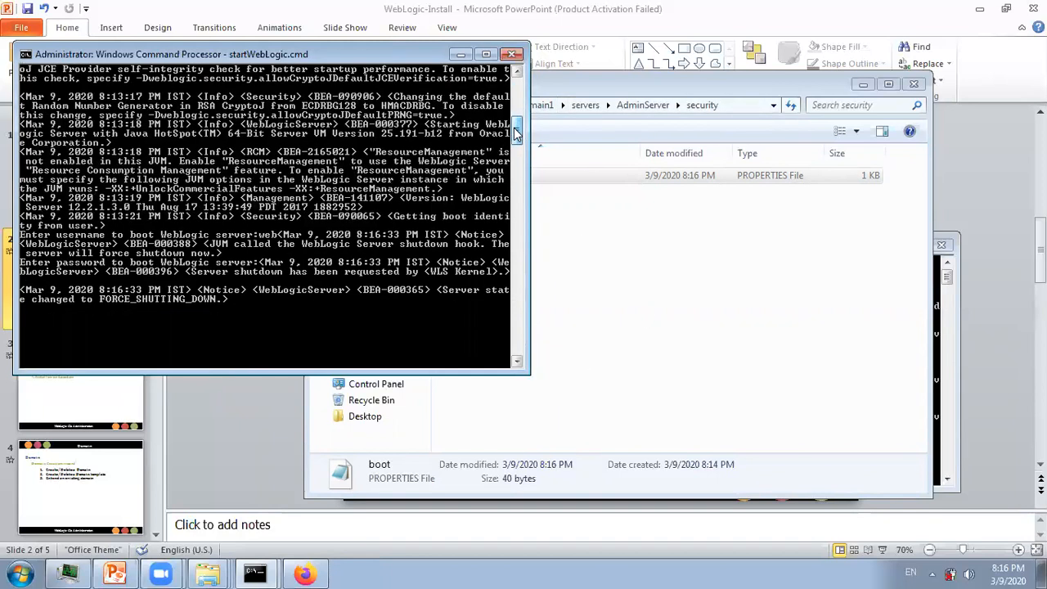
{"action": "type", "text": "y"}
{"action": "key", "text": "Return"}
{"action": "type", "text": "cls"}
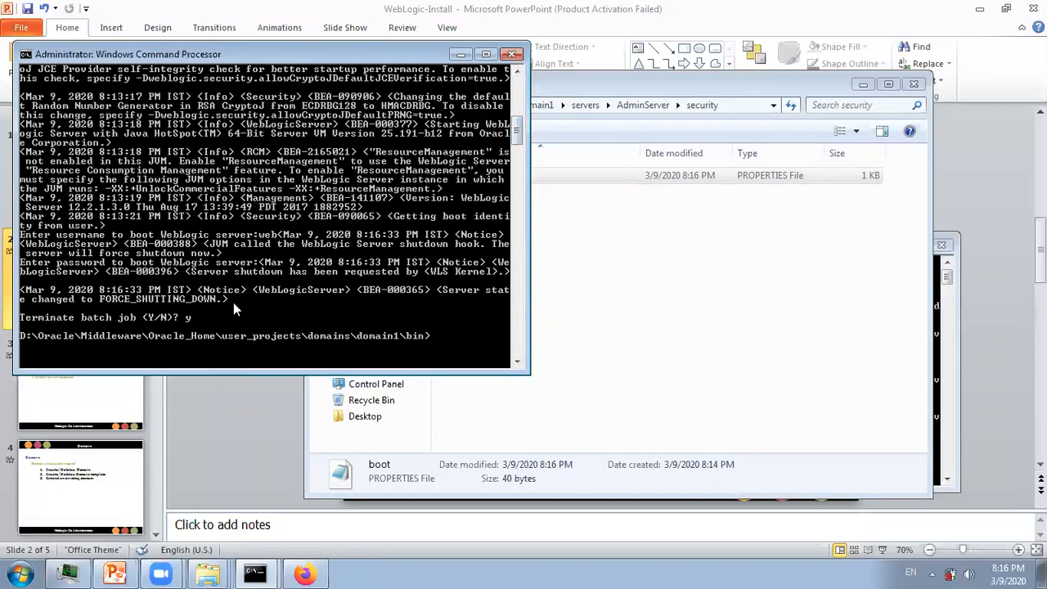
{"action": "key", "text": "Return"}
{"action": "type", "text": "cls"}
{"action": "key", "text": "Up"}
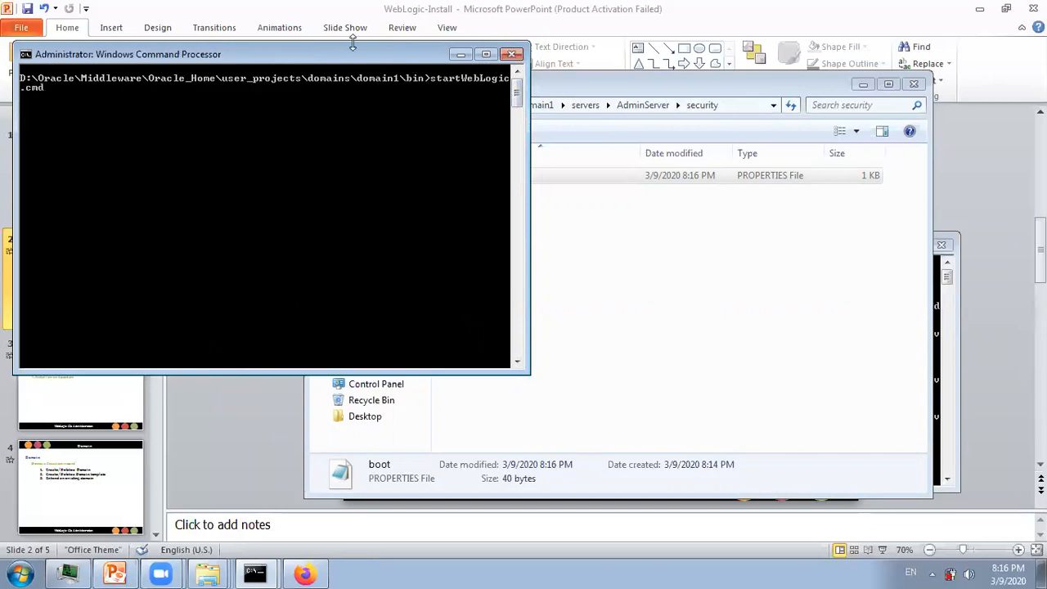
{"action": "left_click_drag", "start_coordinate": [353, 54], "coordinate": [491, 223]}
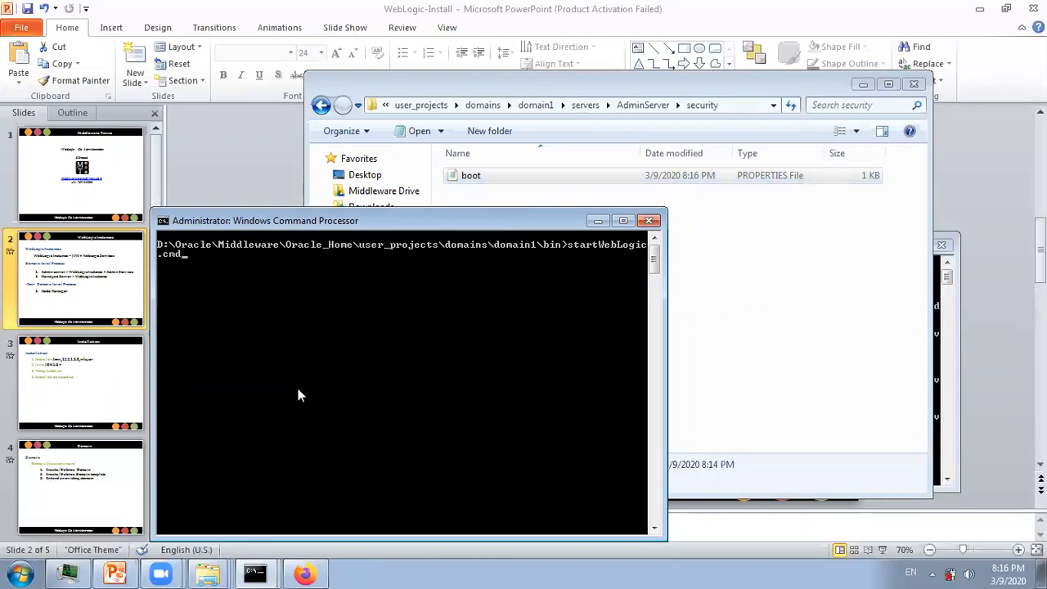
- Run startWebLogic.cmd and let the server reach RUNNING mode on port 7001
{"action": "key", "text": "Return"}
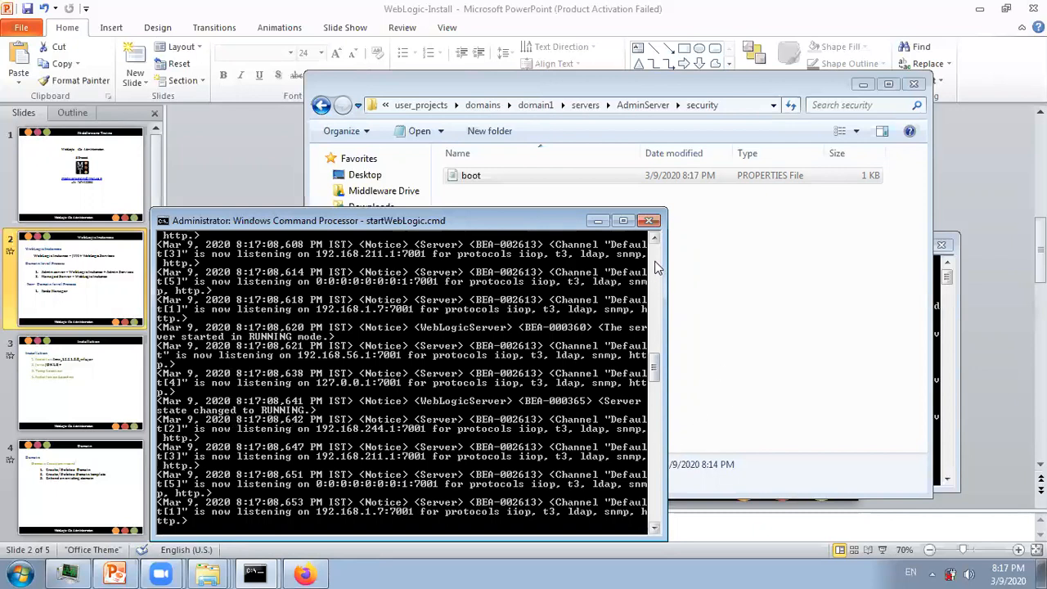
- Find the 'Storing boot identity' log line, then reopen boot.properties showing AES-encrypted credentials
{"action": "scroll", "coordinate": [652, 237], "scroll_direction": "up", "scroll_amount": 5}
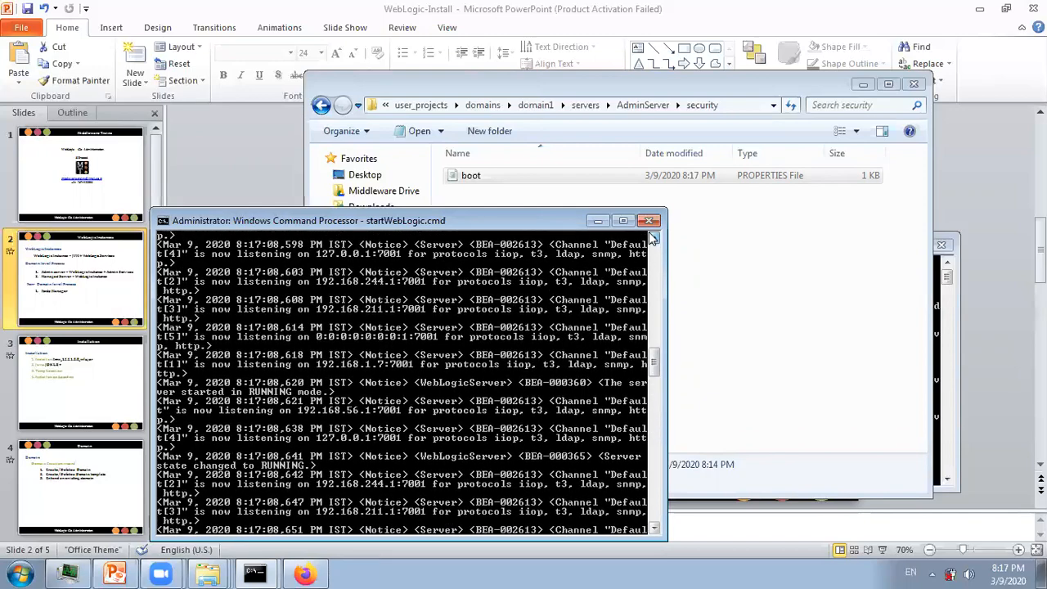
{"action": "scroll", "coordinate": [652, 237], "scroll_direction": "up", "scroll_amount": 6}
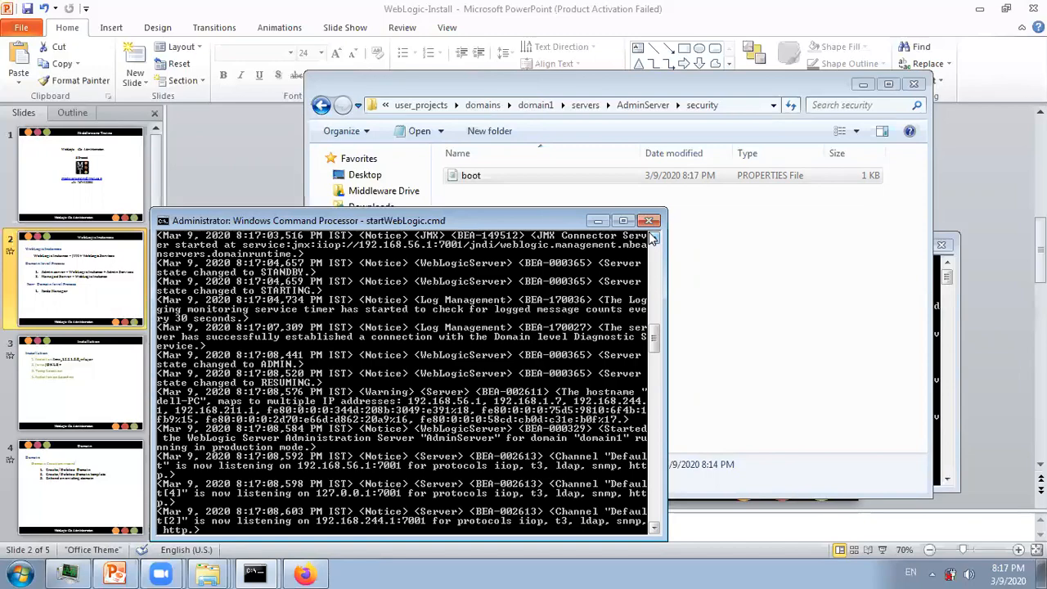
{"action": "scroll", "coordinate": [653, 237], "scroll_direction": "up", "scroll_amount": 3}
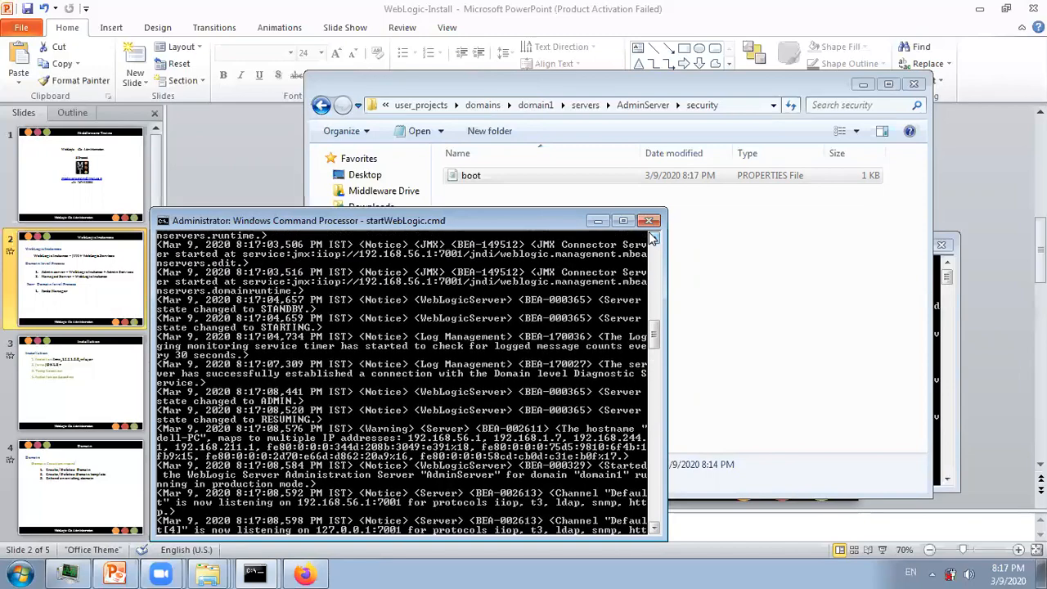
{"action": "scroll", "coordinate": [652, 237], "scroll_direction": "up", "scroll_amount": 7}
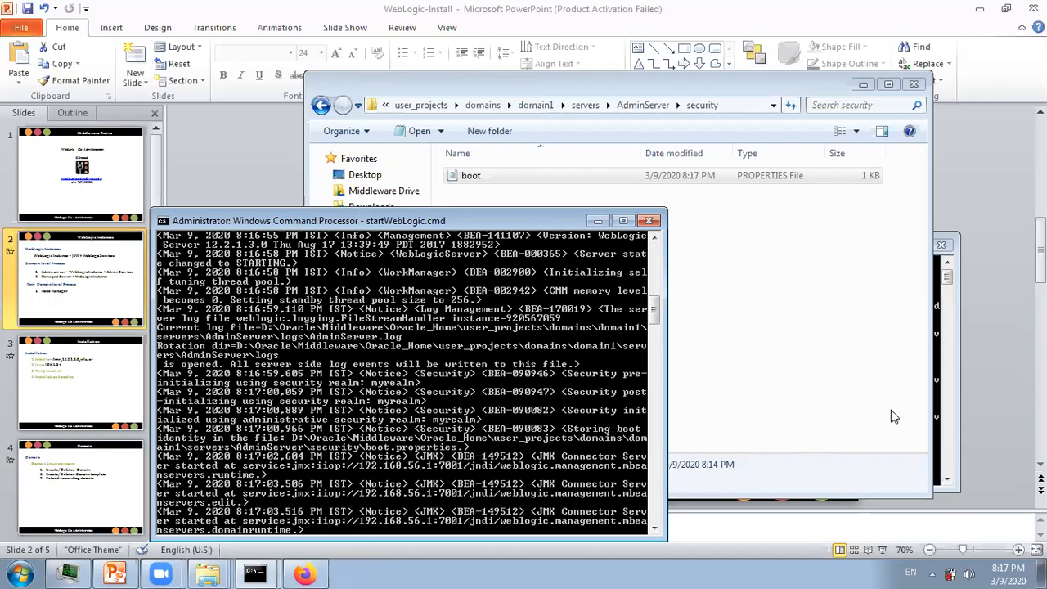
{"action": "left_click", "coordinate": [598, 220]}
{"action": "double_click", "coordinate": [510, 182]}
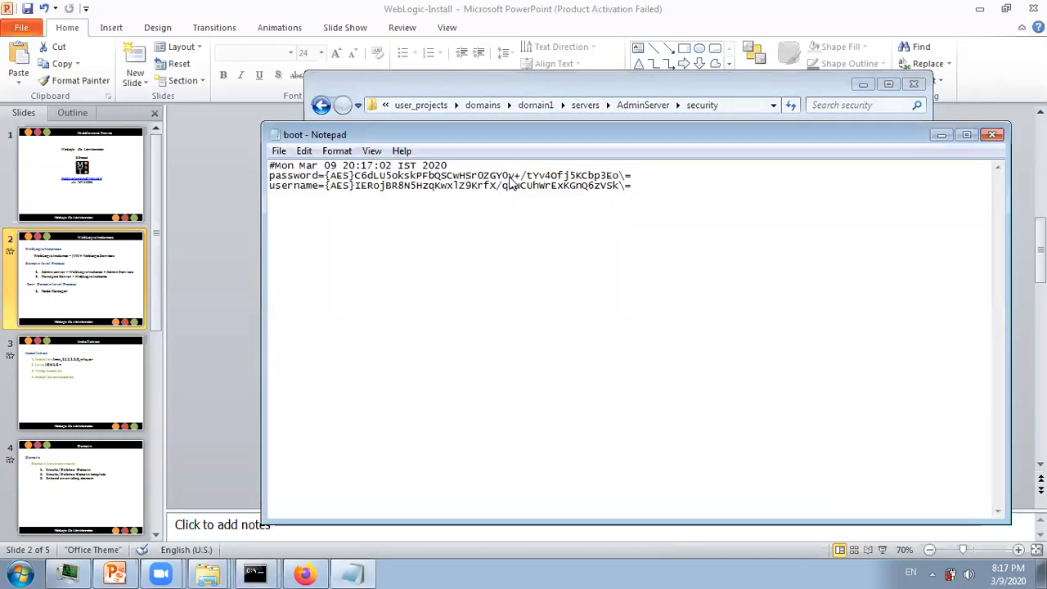
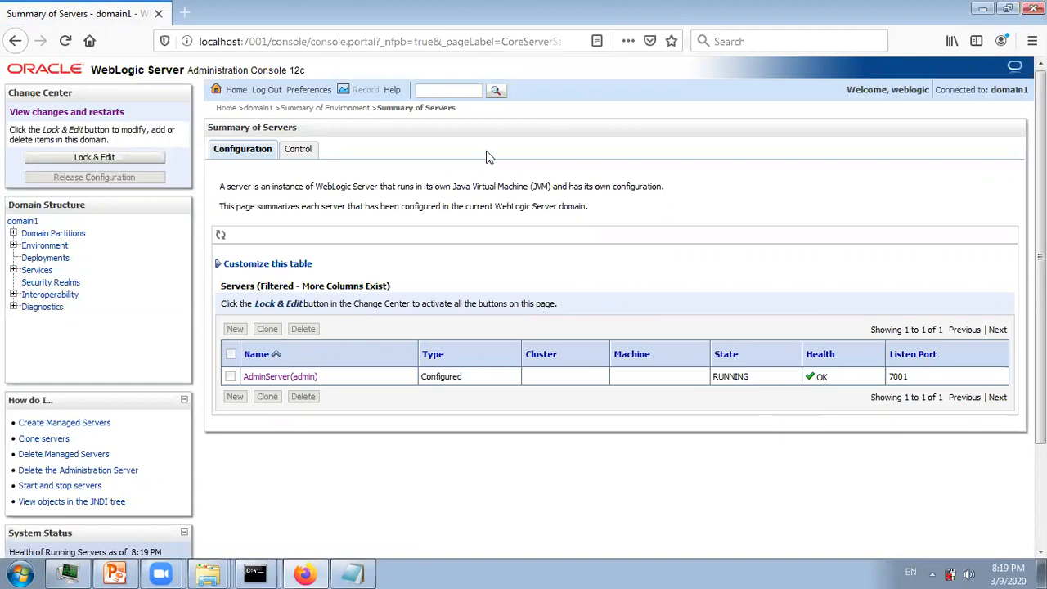
- Lock the configuration and create stand-alone server server1 with listen port 8001
{"action": "left_click", "coordinate": [119, 158]}
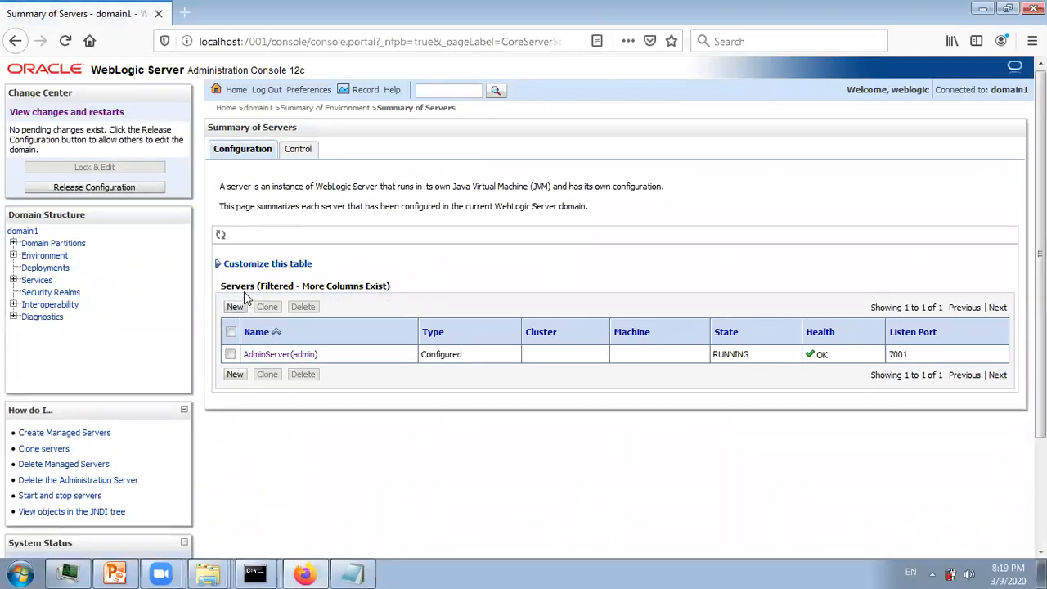
{"action": "left_click", "coordinate": [234, 307]}
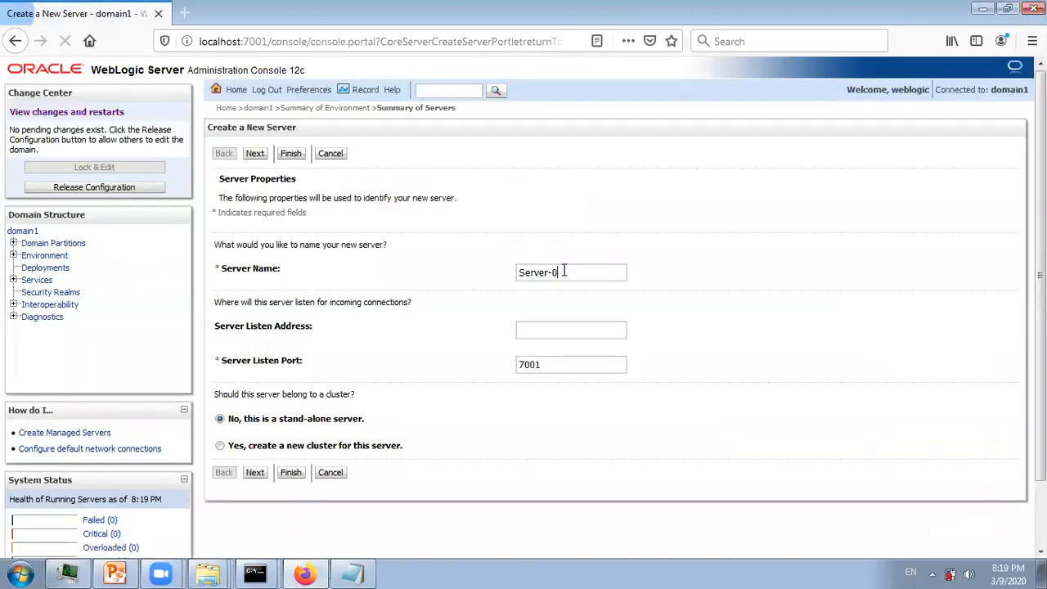
{"action": "left_click_drag", "start_coordinate": [561, 272], "coordinate": [517, 272]}
{"action": "type", "text": "server1"}
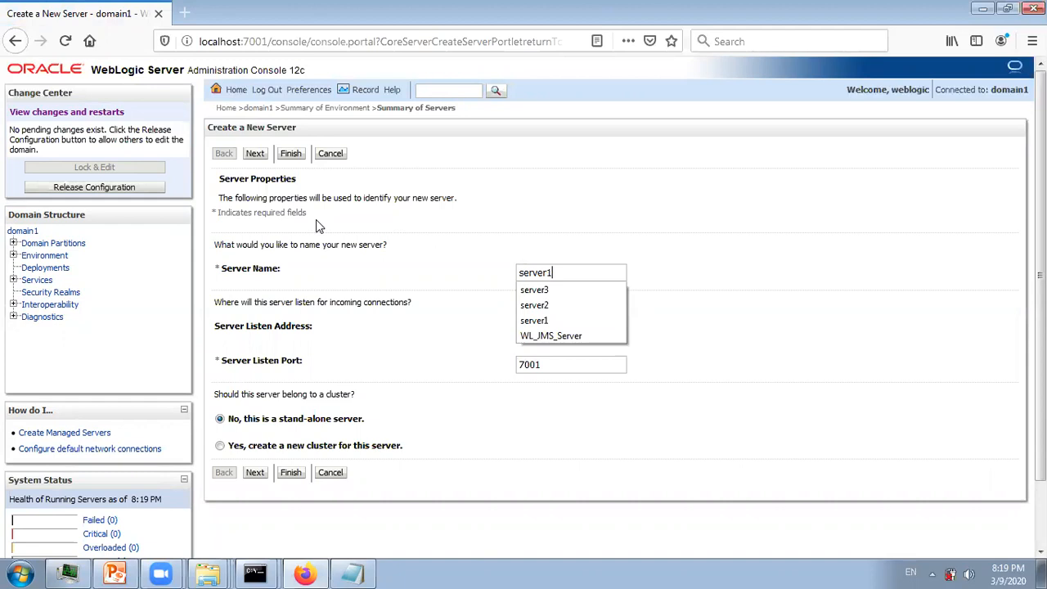
{"action": "left_click", "coordinate": [719, 302]}
{"action": "left_click_drag", "start_coordinate": [542, 364], "coordinate": [464, 363]}
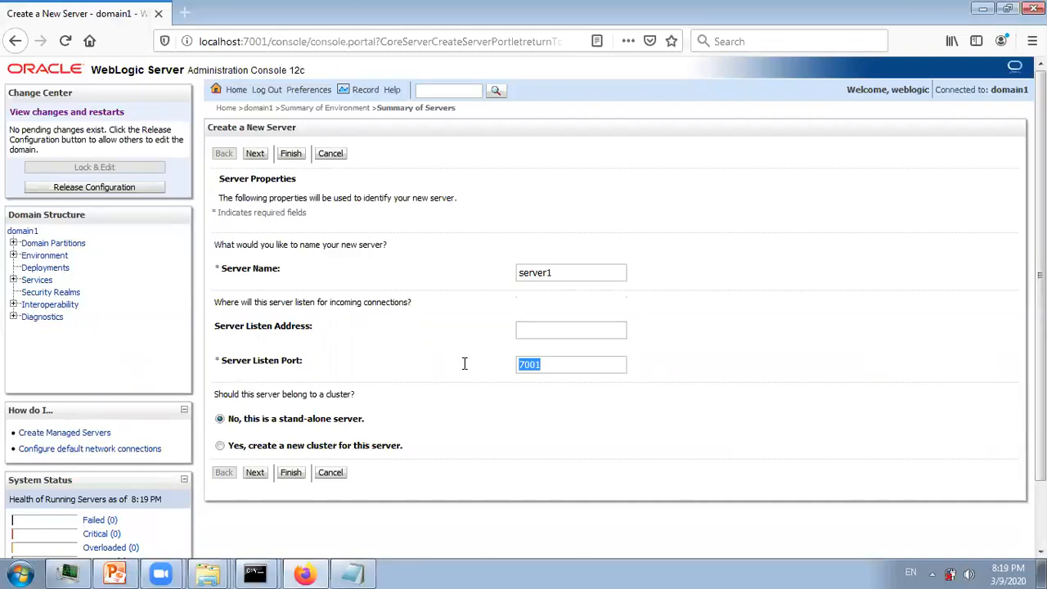
{"action": "type", "text": "8001"}
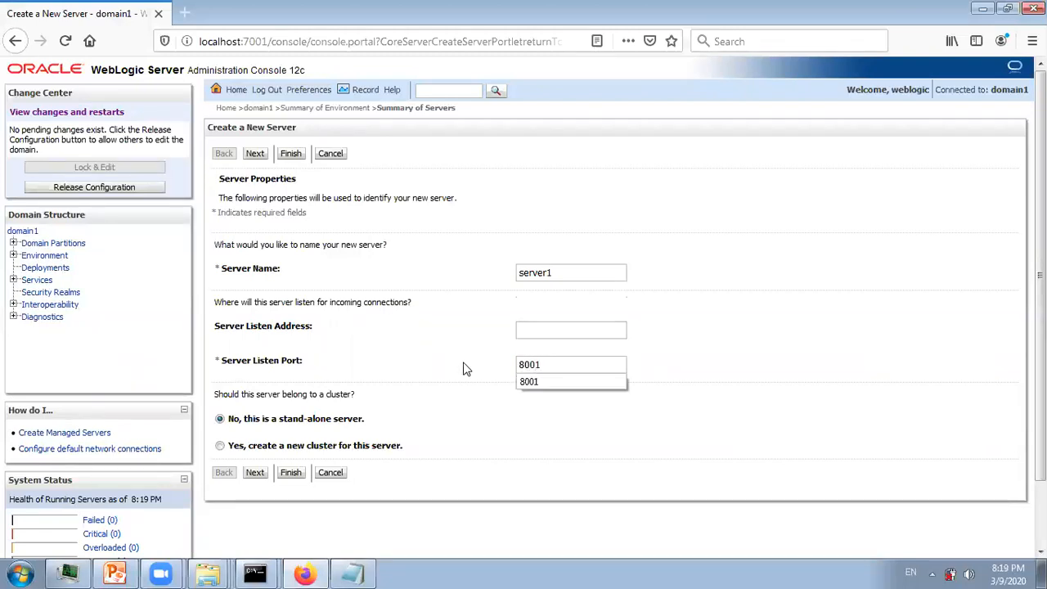
{"action": "left_click", "coordinate": [529, 420]}
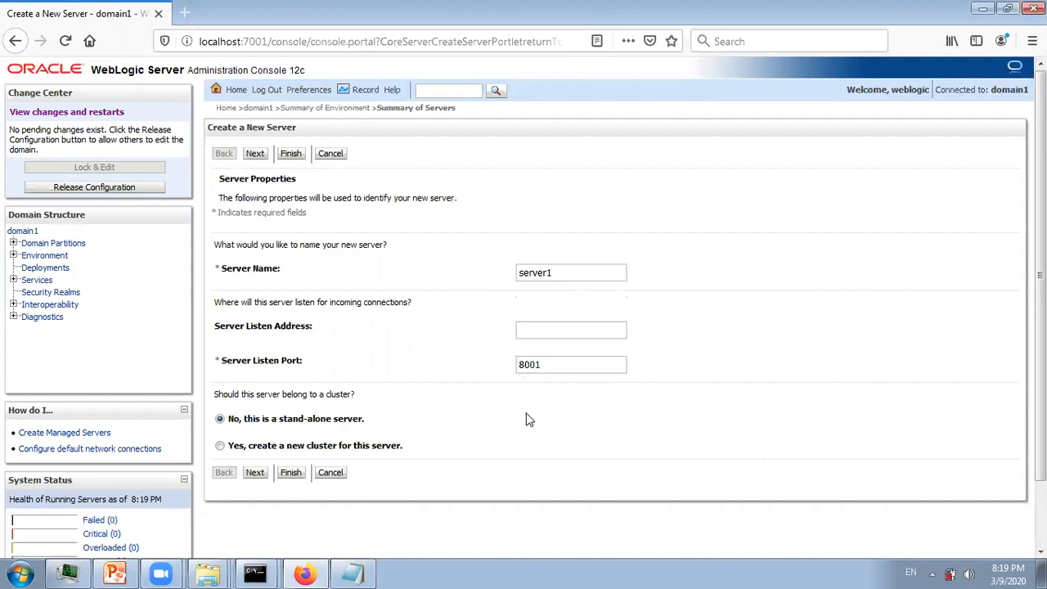
{"action": "left_click", "coordinate": [255, 472]}
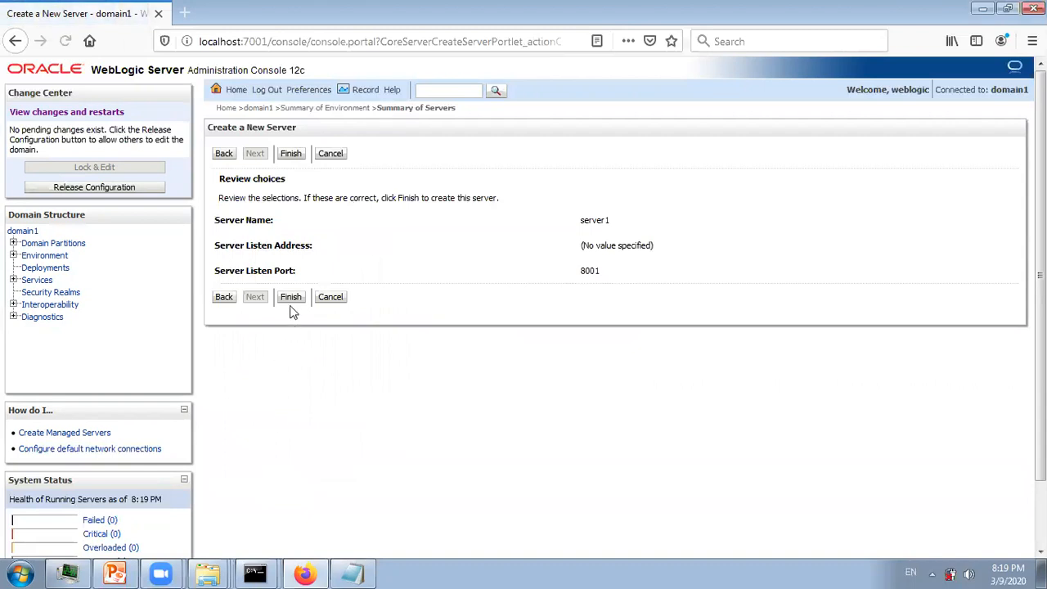
{"action": "left_click", "coordinate": [291, 297]}
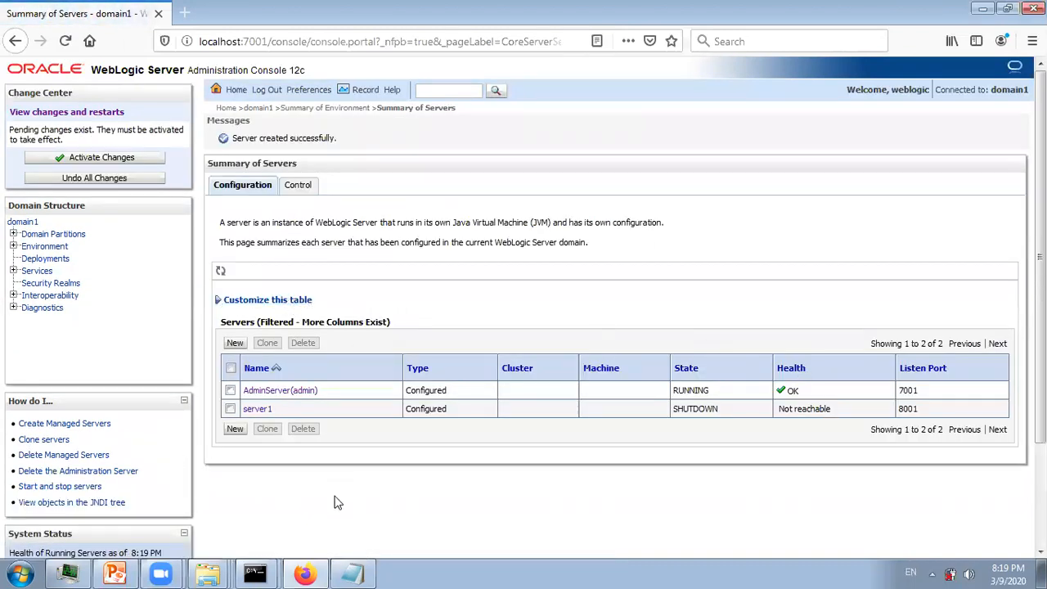
- Activate the pending server1 change and launch a Windows Command Prompt
{"action": "left_click", "coordinate": [104, 162]}
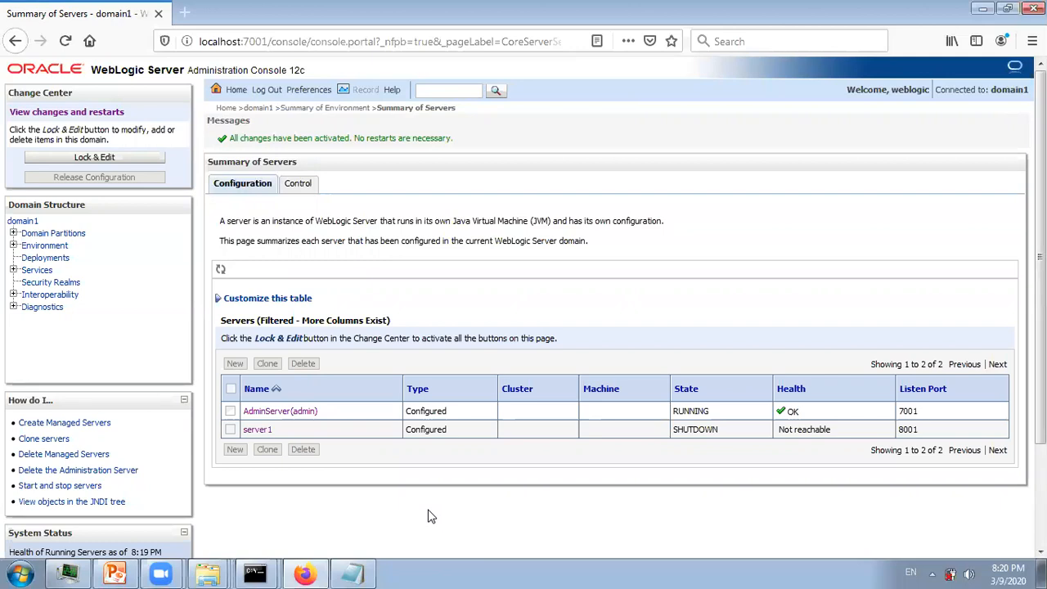
{"action": "left_click", "coordinate": [20, 574]}
{"action": "left_click", "coordinate": [91, 98]}
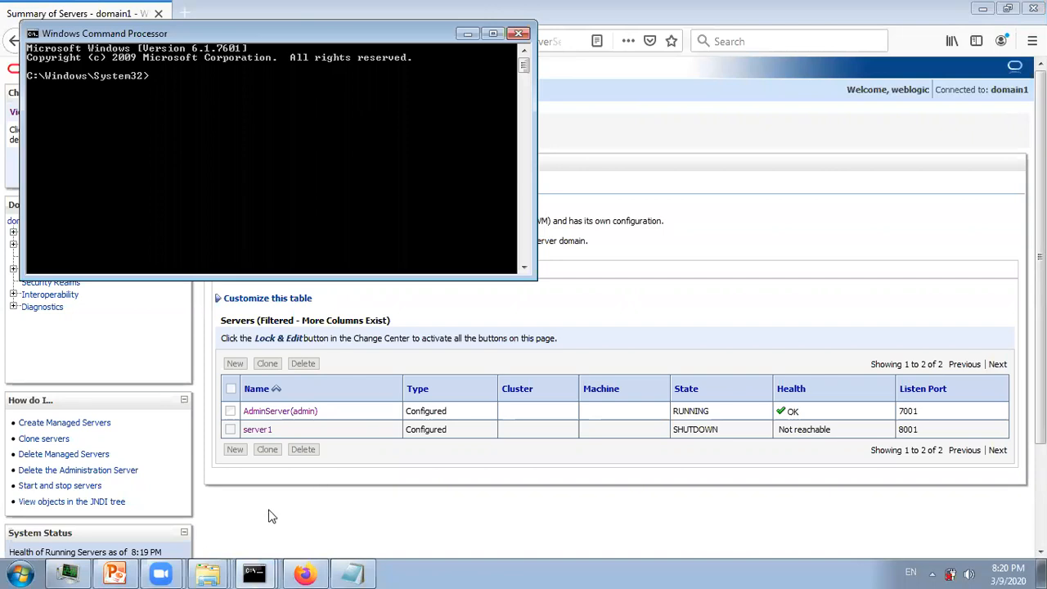
- Copy the domain1 bin folder path from Windows Explorer
{"action": "left_click", "coordinate": [208, 573]}
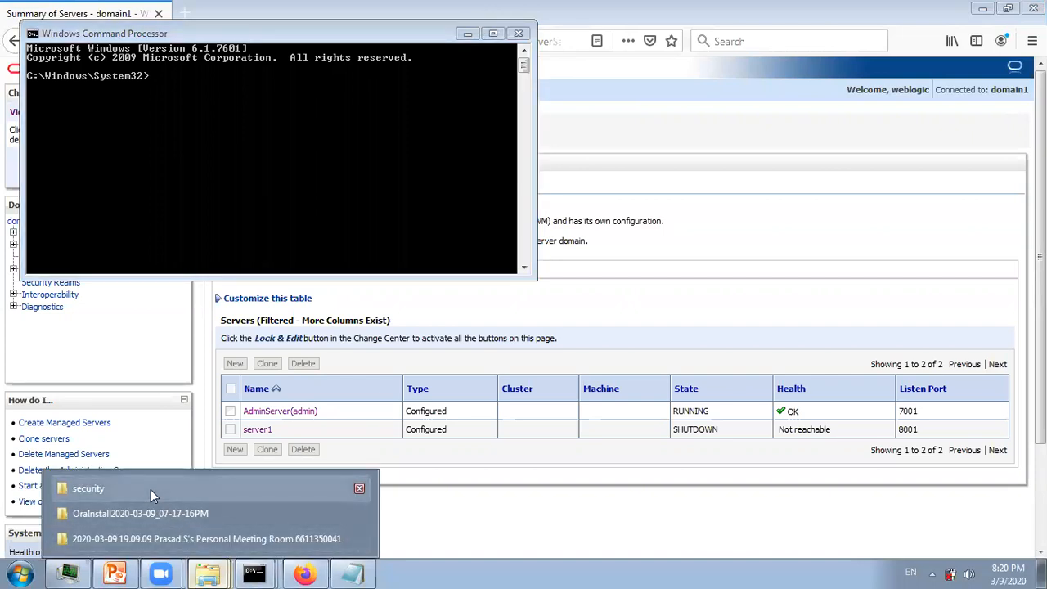
{"action": "left_click", "coordinate": [151, 490]}
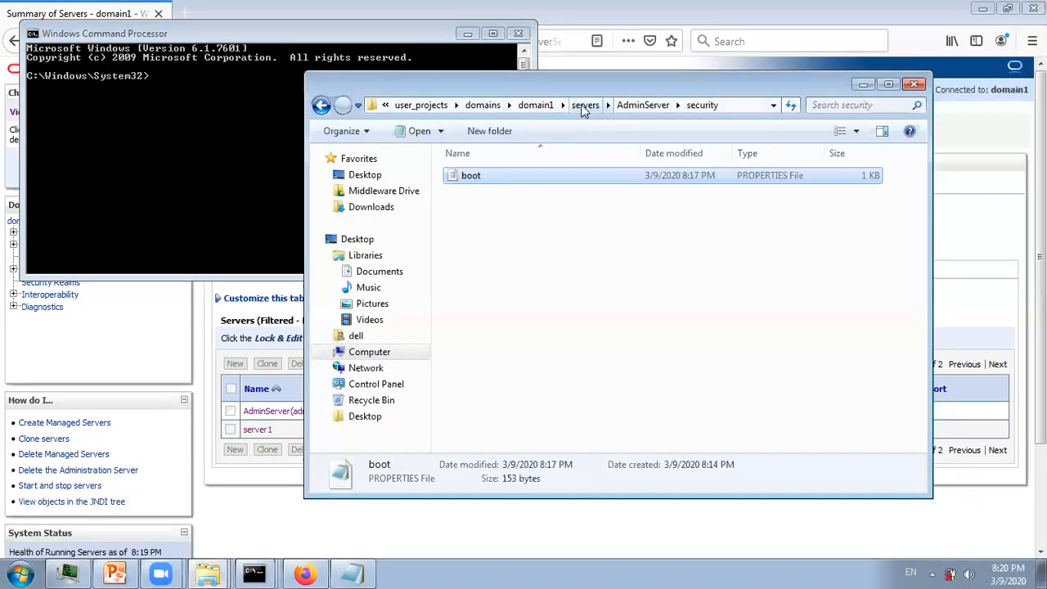
{"action": "left_click", "coordinate": [536, 105]}
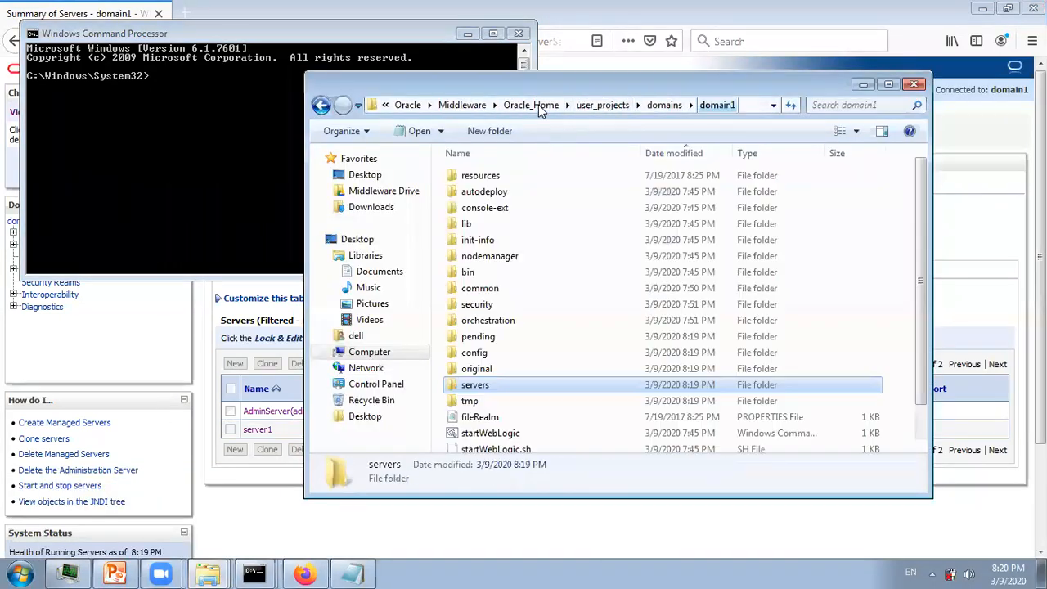
{"action": "double_click", "coordinate": [467, 271]}
{"action": "left_click", "coordinate": [754, 110]}
{"action": "key", "text": "ctrl+c"}
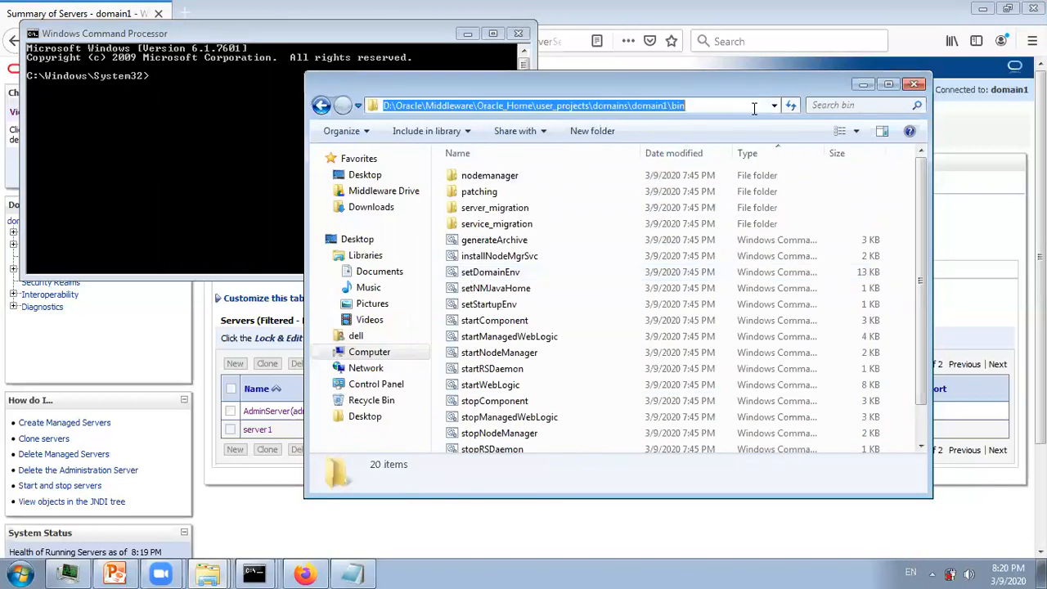
{"action": "key", "text": "alt+Tab"}
- Switch to drive D:, cd into domain1\bin, and enter startManagedWebLogic.cmd at the prompt
{"action": "type", "text": "d:"}
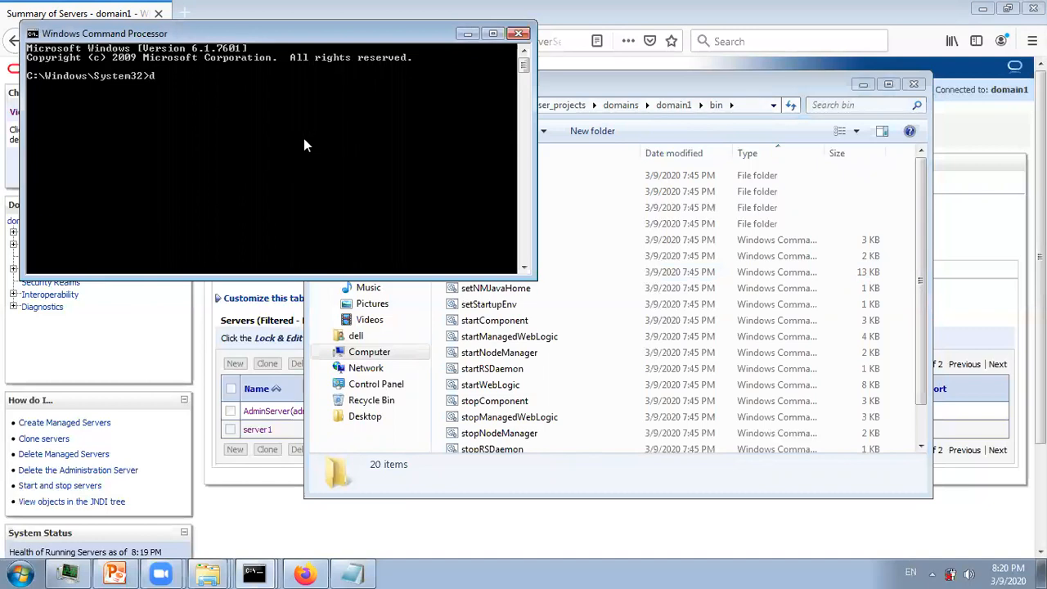
{"action": "key", "text": "Return"}
{"action": "type", "text": "cd"}
{"action": "right_click", "coordinate": [303, 146]}
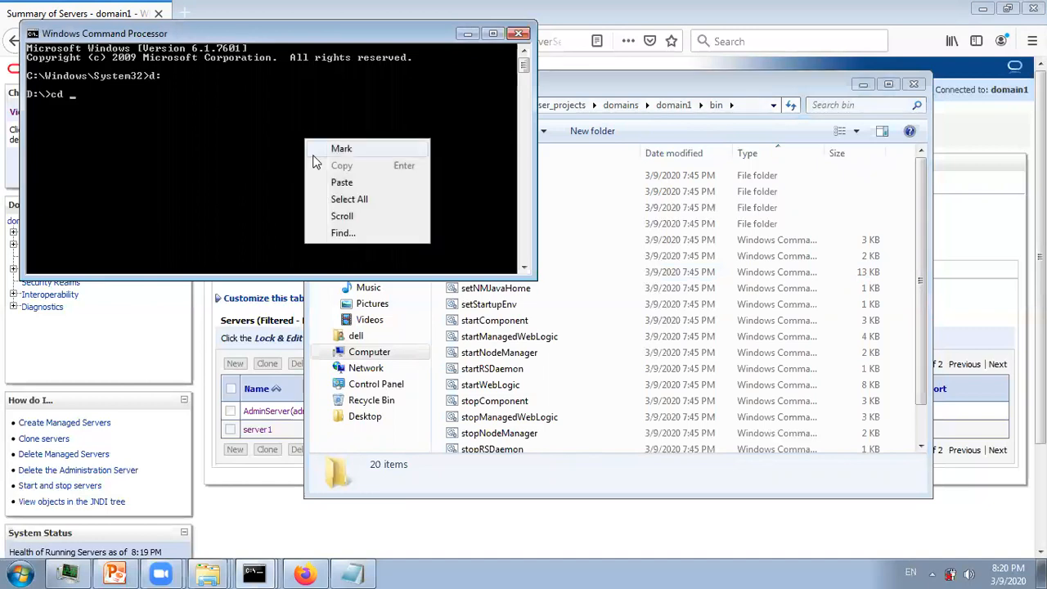
{"action": "left_click", "coordinate": [327, 177]}
{"action": "key", "text": "Return"}
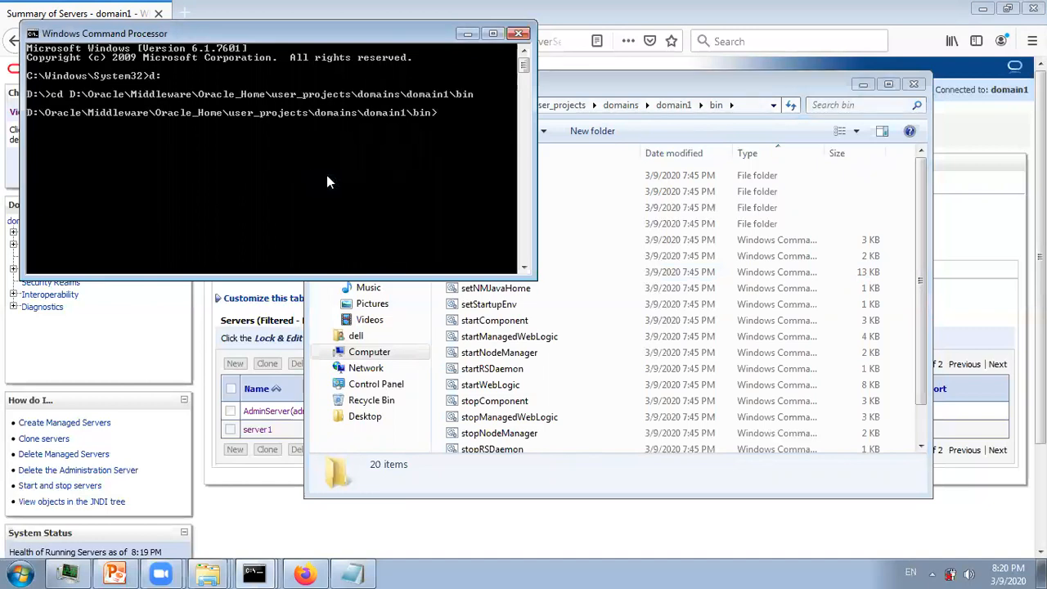
{"action": "type", "text": "startM"}
{"action": "key", "text": "Tab"}
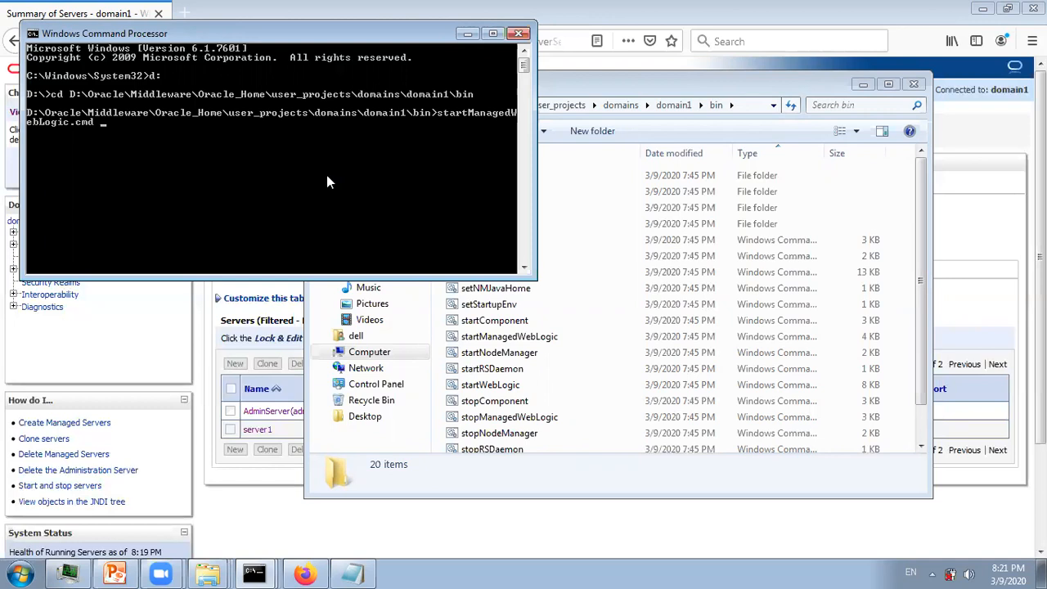
- Run startManagedWebLogic.cmd server1, entering the admin username and password, until server1 reaches RUNNING
{"action": "type", "text": "server1"}
{"action": "key", "text": "Return"}
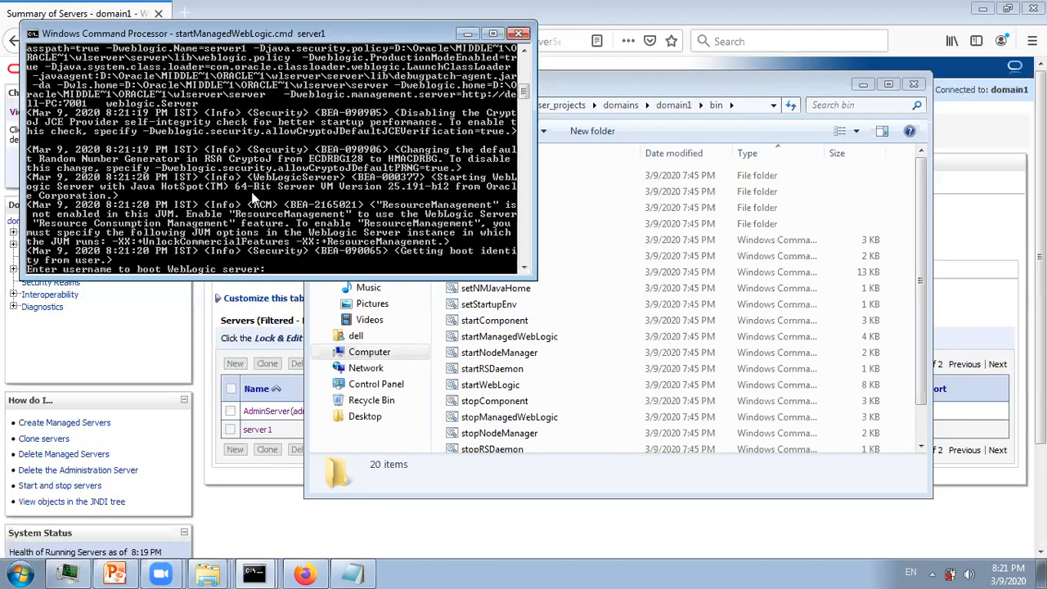
{"action": "type", "text": "weblogic"}
{"action": "key", "text": "Return"}
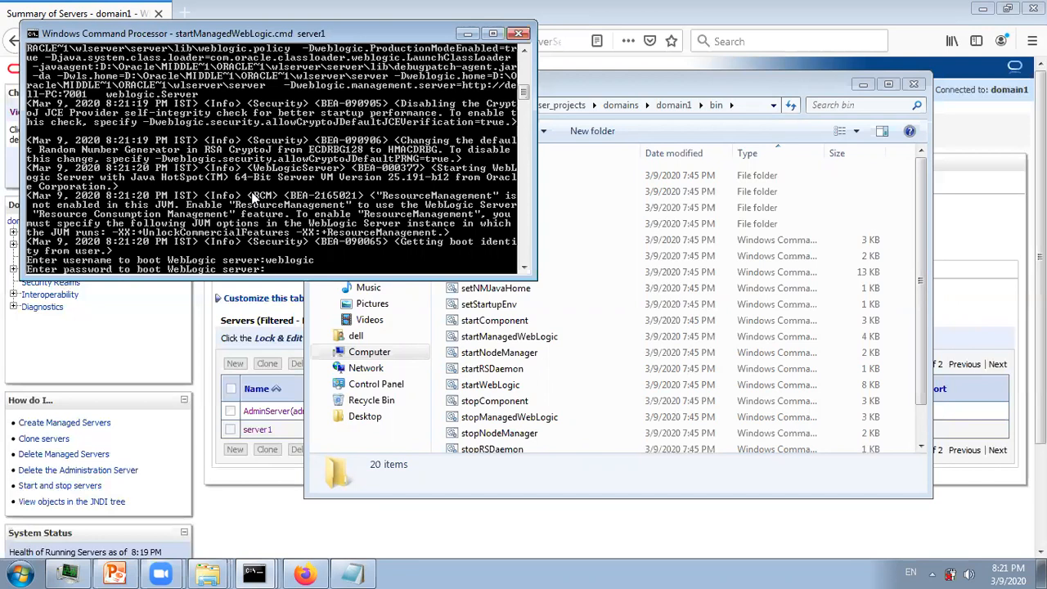
{"action": "key", "text": "Return"}
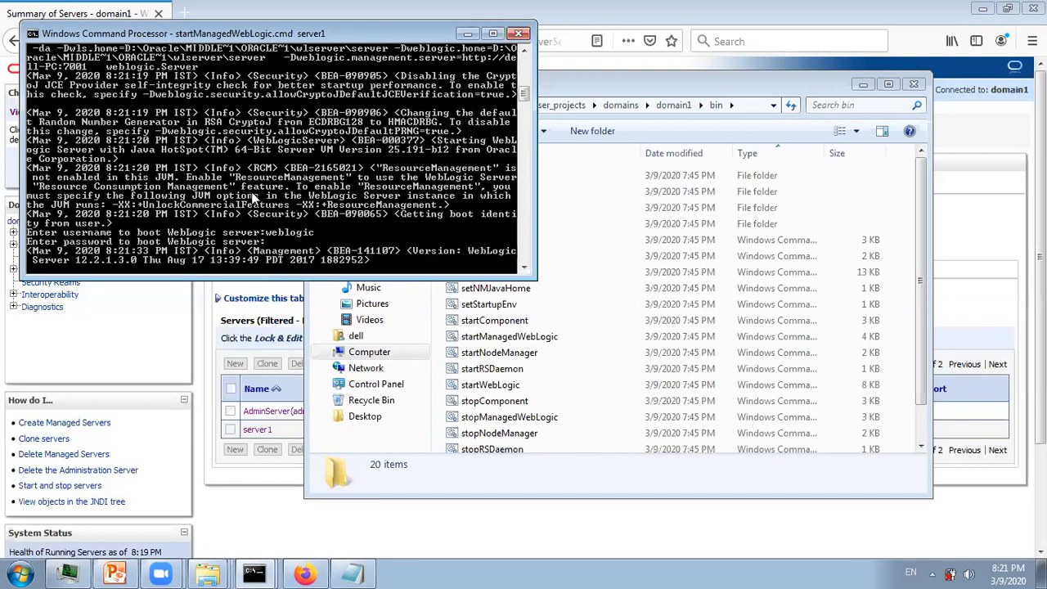
- Bring the WebLogic Administration Console in the browser back to the front
{"action": "left_click", "coordinate": [395, 7]}
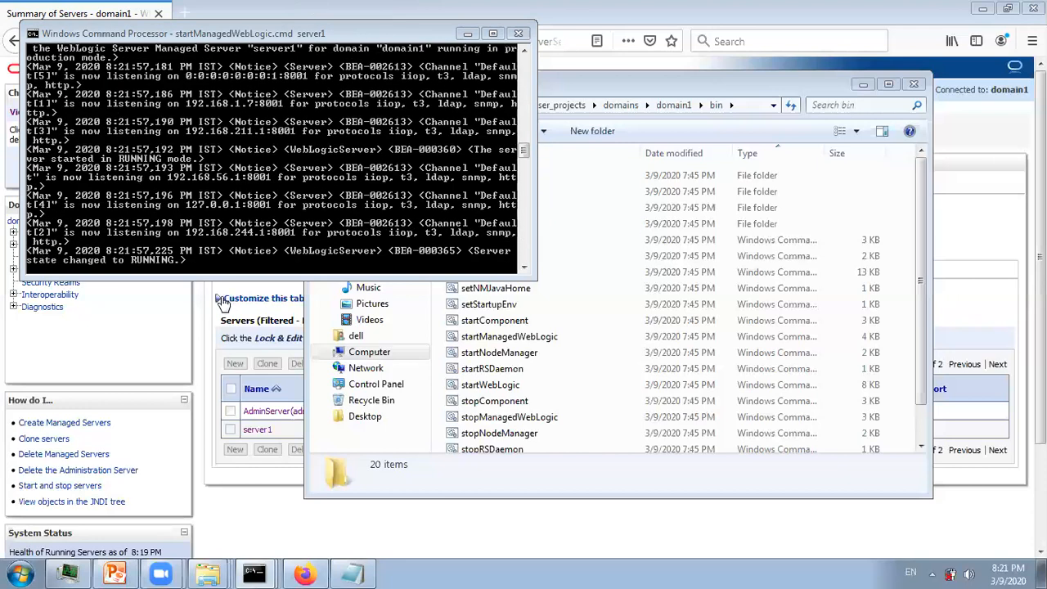
{"action": "key", "text": "alt+Tab"}
{"action": "left_click", "coordinate": [639, 522]}
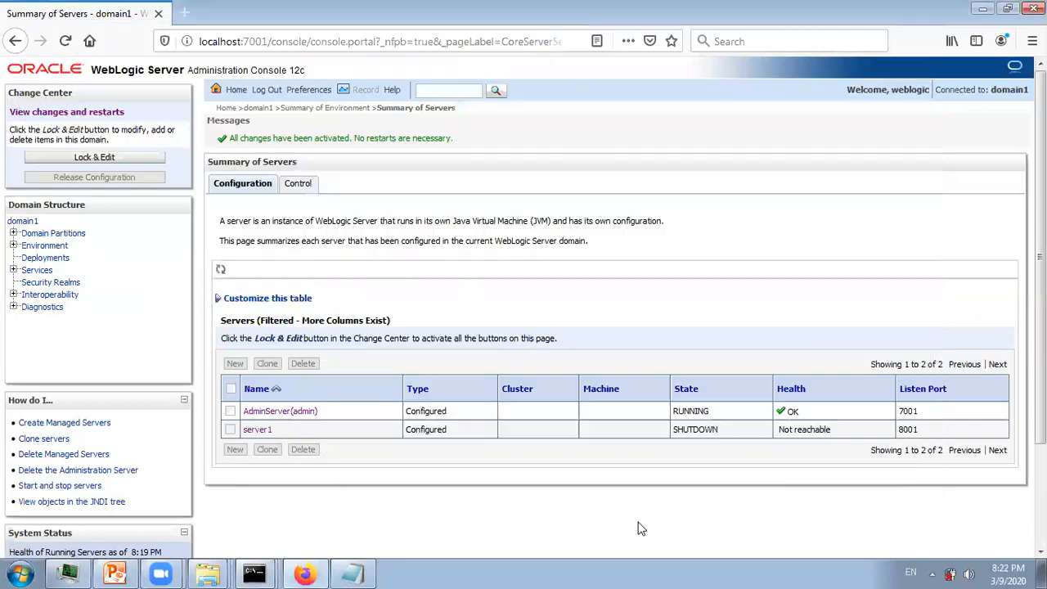
- Reload the Summary of Servers page so server1 shows RUNNING with OK health
{"action": "left_click", "coordinate": [66, 40]}
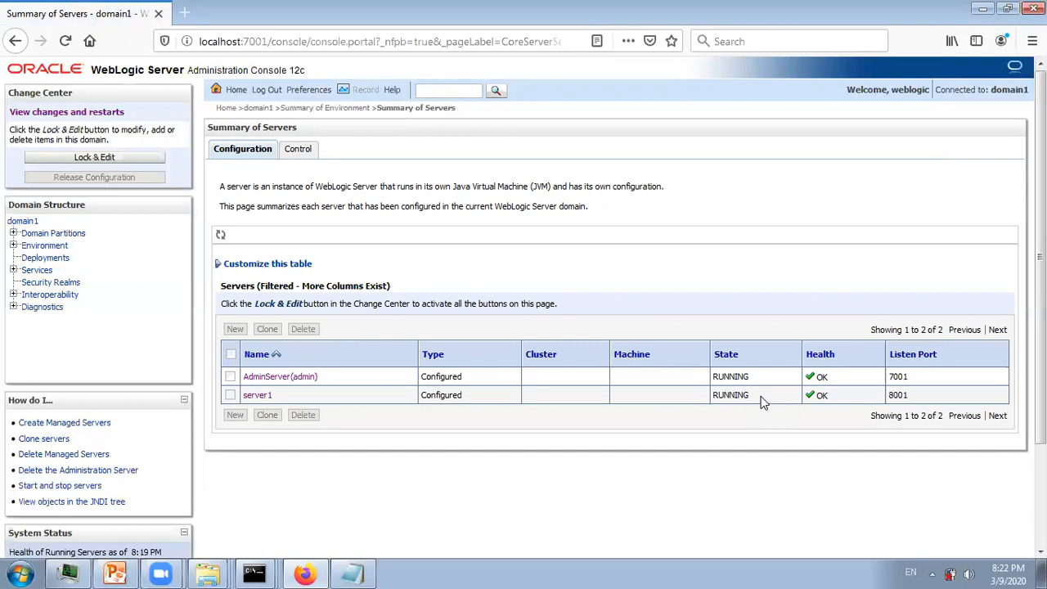
- Locate boot.properties in domain1\servers\AdminServer\security in Windows Explorer
{"action": "left_click", "coordinate": [206, 571]}
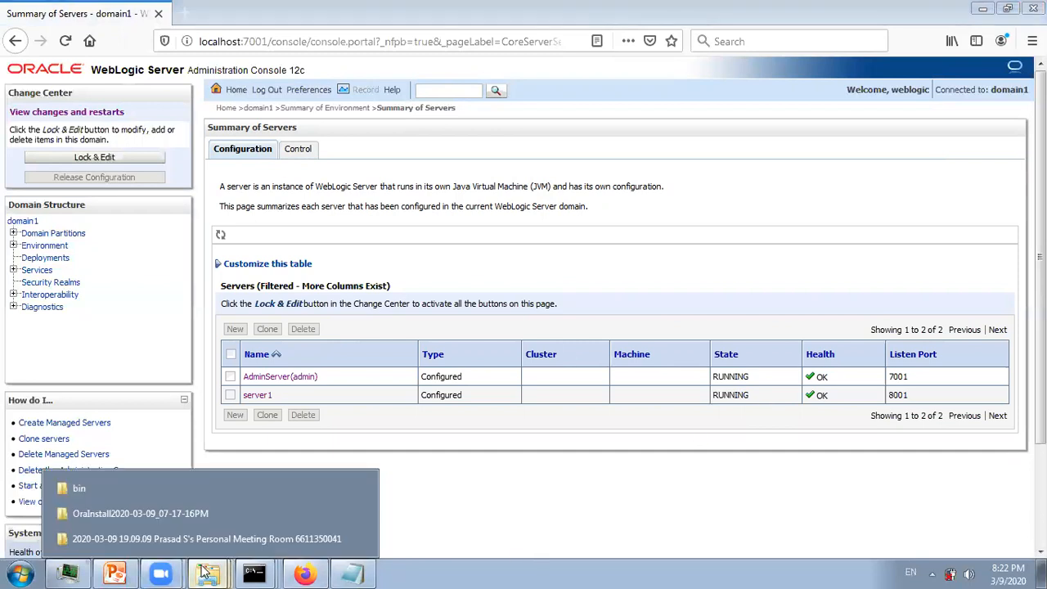
{"action": "left_click", "coordinate": [131, 488]}
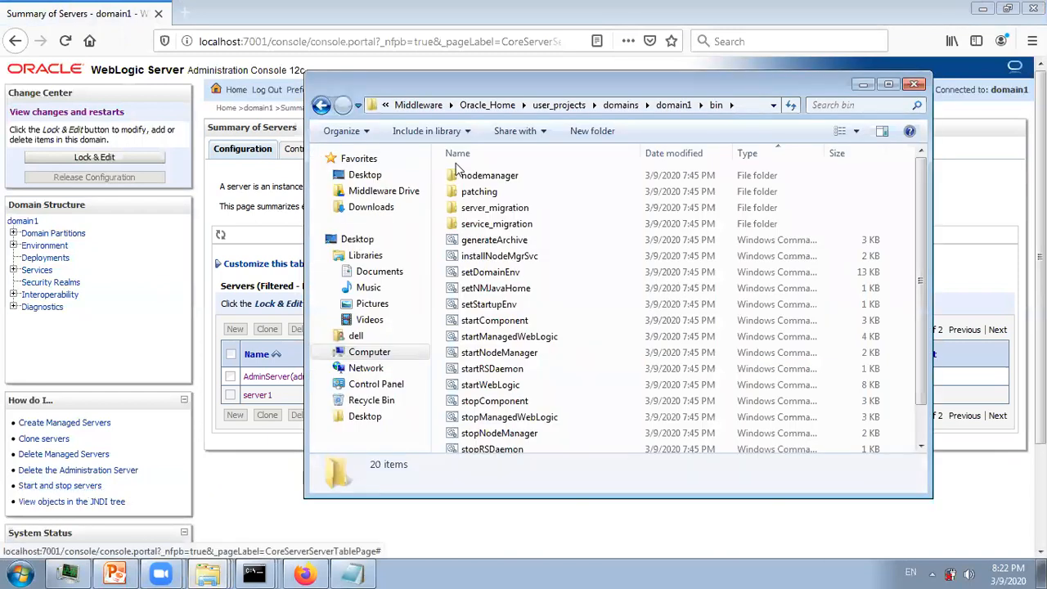
{"action": "left_click", "coordinate": [673, 105]}
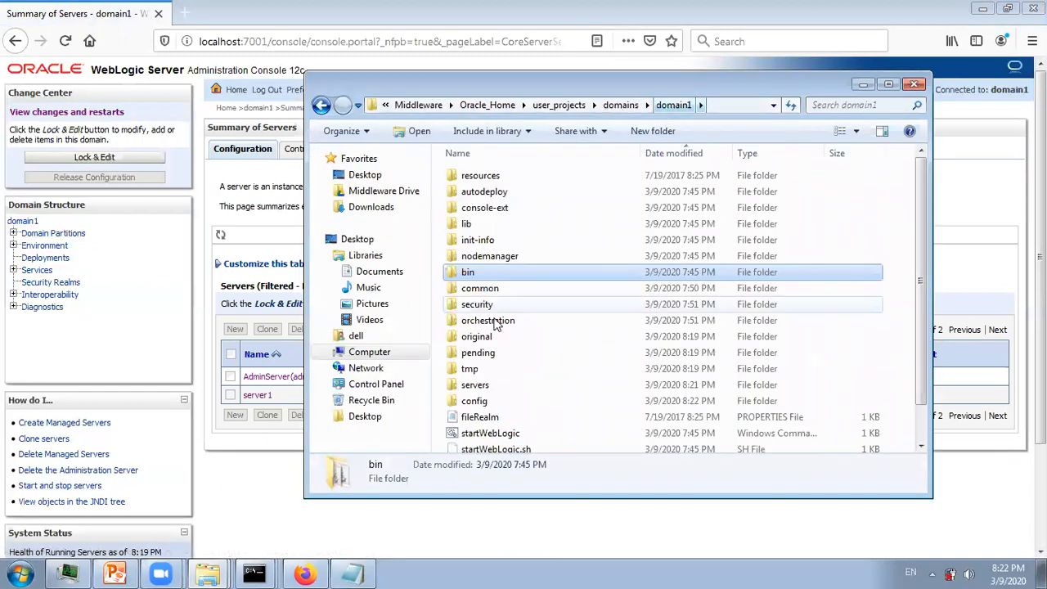
{"action": "left_click", "coordinate": [474, 401]}
{"action": "double_click", "coordinate": [472, 387]}
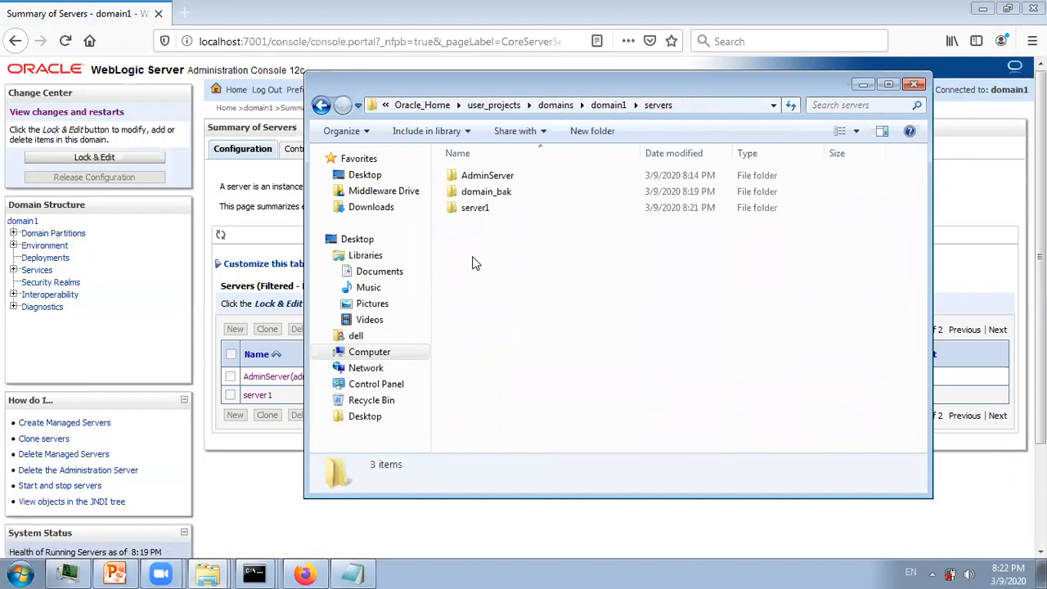
{"action": "double_click", "coordinate": [475, 175]}
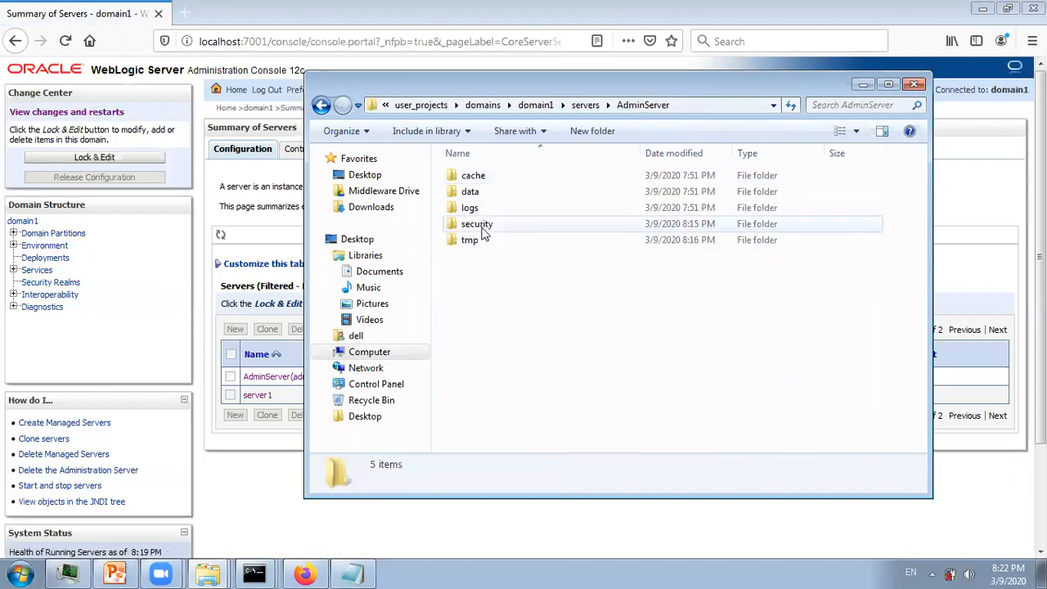
{"action": "double_click", "coordinate": [475, 225]}
{"action": "left_click", "coordinate": [477, 175]}
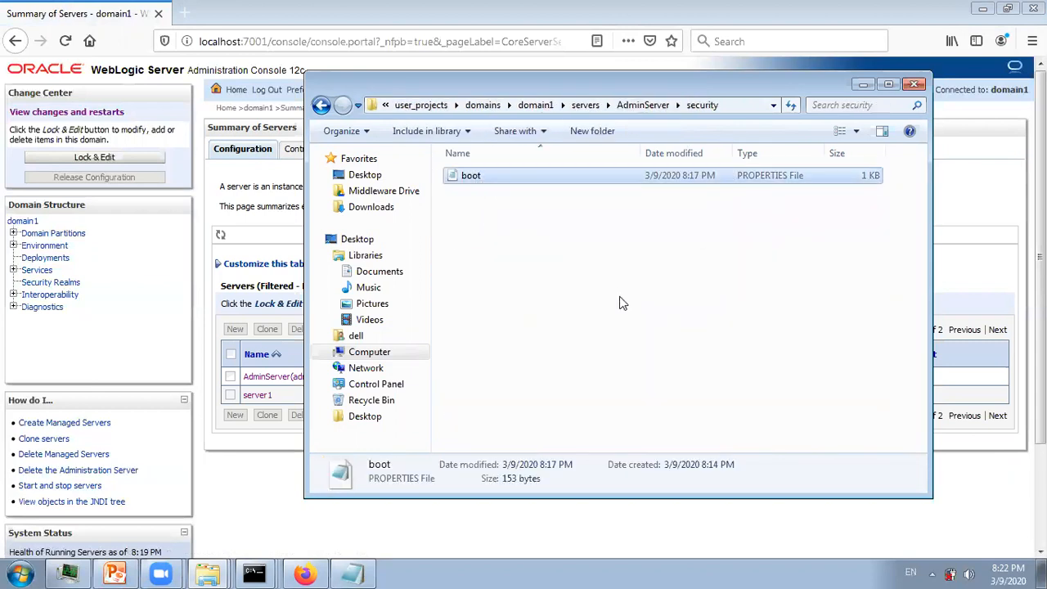
- Open the server1 folder, then select the encrypted username in the Notepad boot.properties file
{"action": "left_click", "coordinate": [628, 110]}
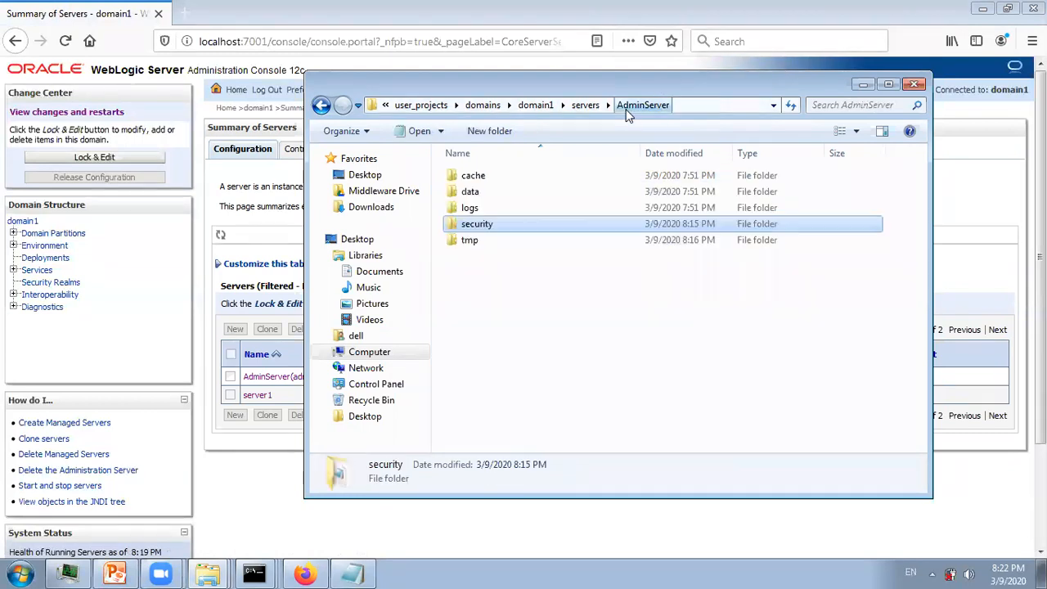
{"action": "left_click", "coordinate": [579, 111]}
{"action": "double_click", "coordinate": [468, 208]}
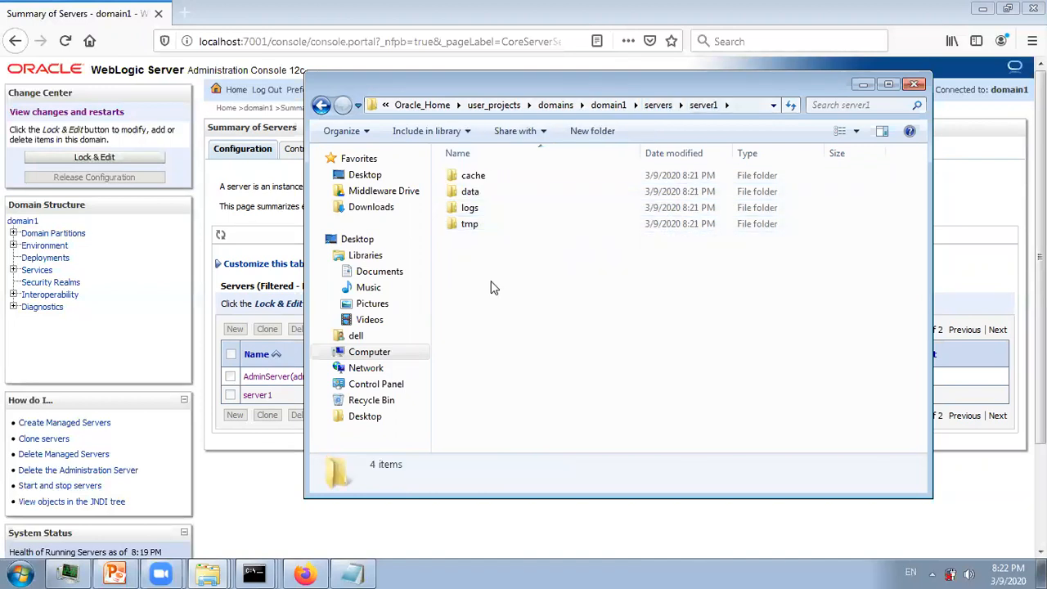
{"action": "left_click", "coordinate": [342, 570]}
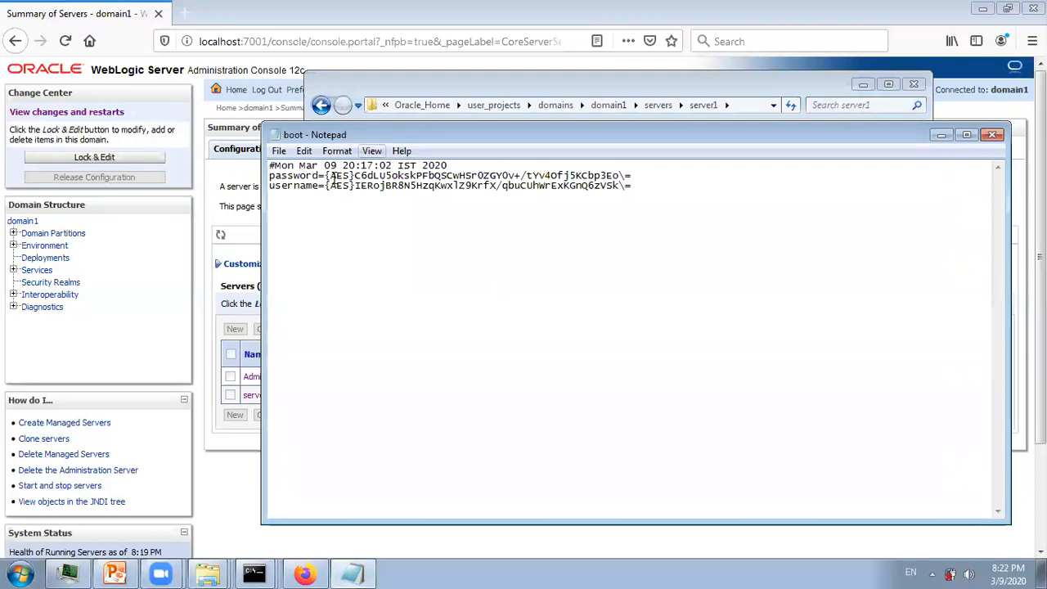
{"action": "left_click_drag", "start_coordinate": [326, 187], "coordinate": [632, 187]}
{"action": "left_click", "coordinate": [287, 175]}
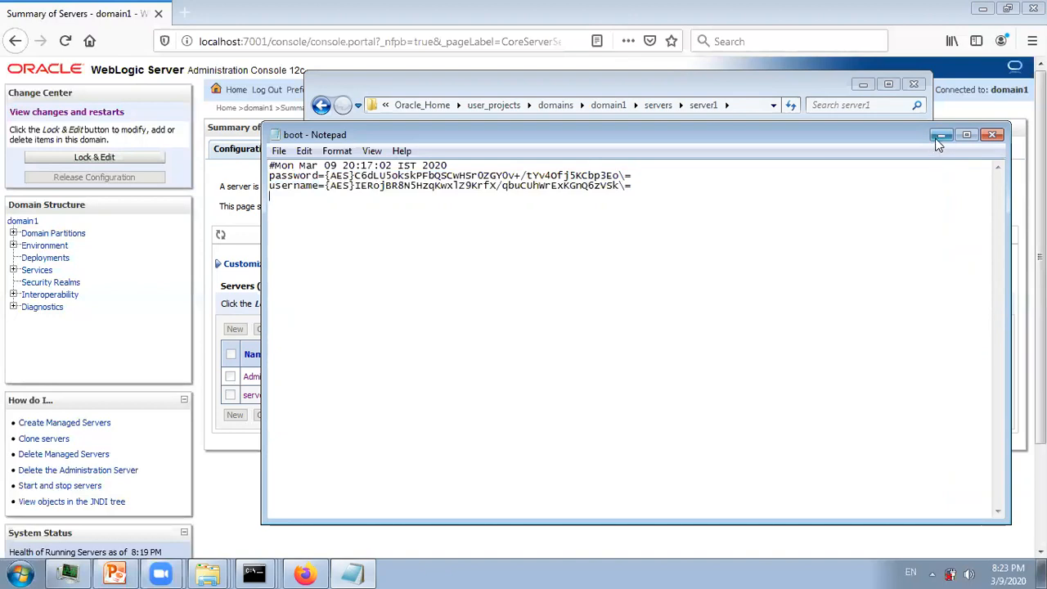
- Create a new folder named security inside the server1 folder
{"action": "left_click", "coordinate": [940, 137]}
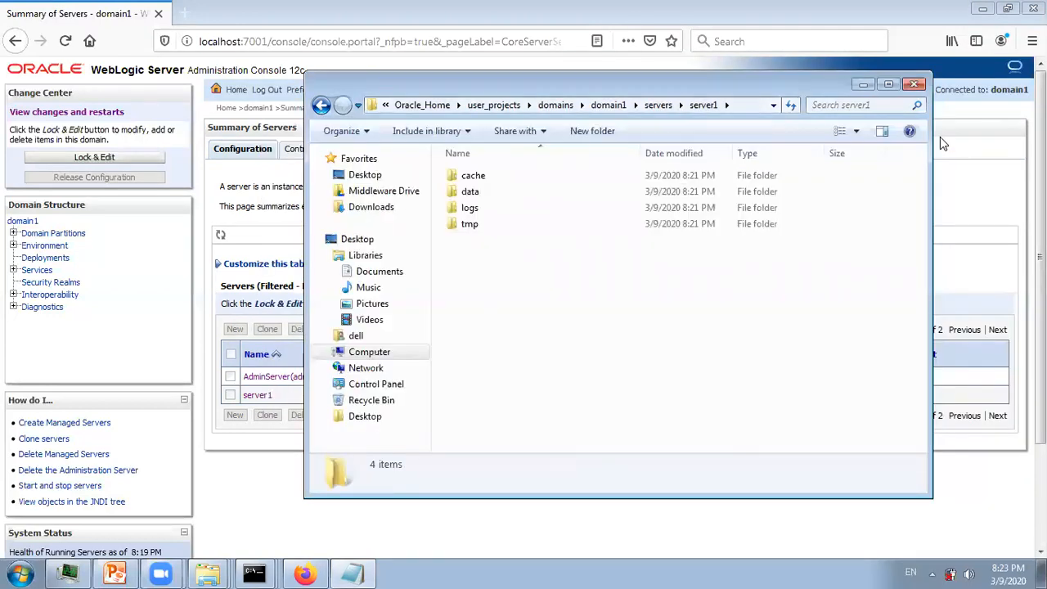
{"action": "right_click", "coordinate": [622, 365]}
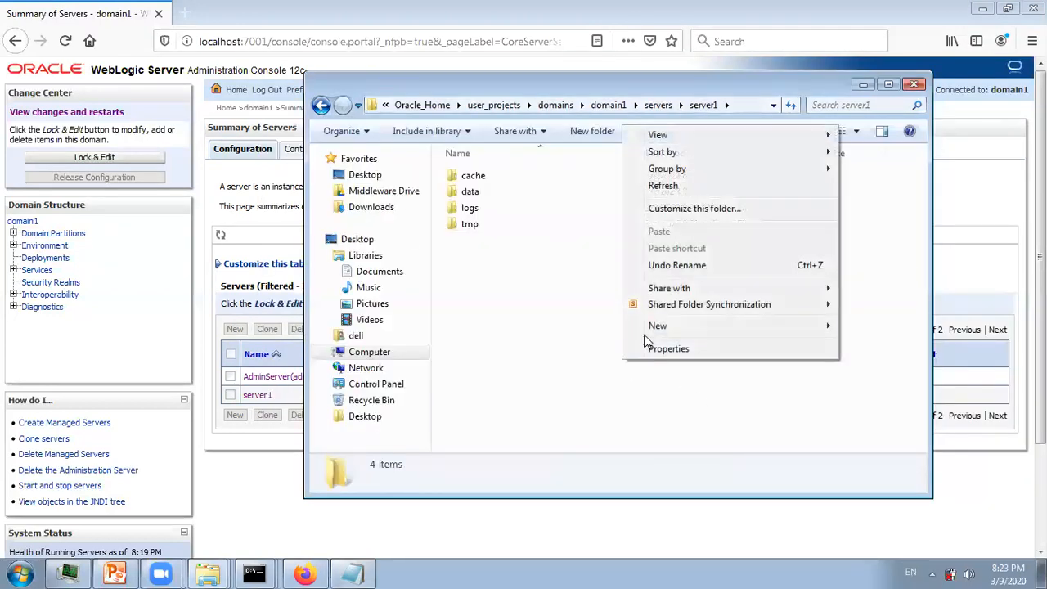
{"action": "mouse_move", "coordinate": [644, 326]}
{"action": "left_click", "coordinate": [903, 331]}
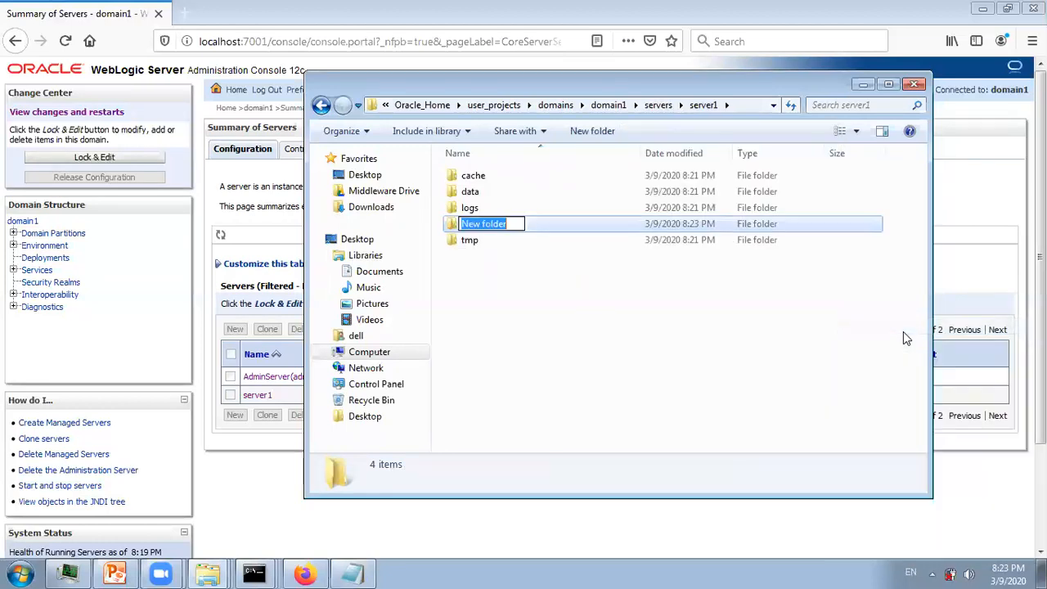
{"action": "type", "text": "security"}
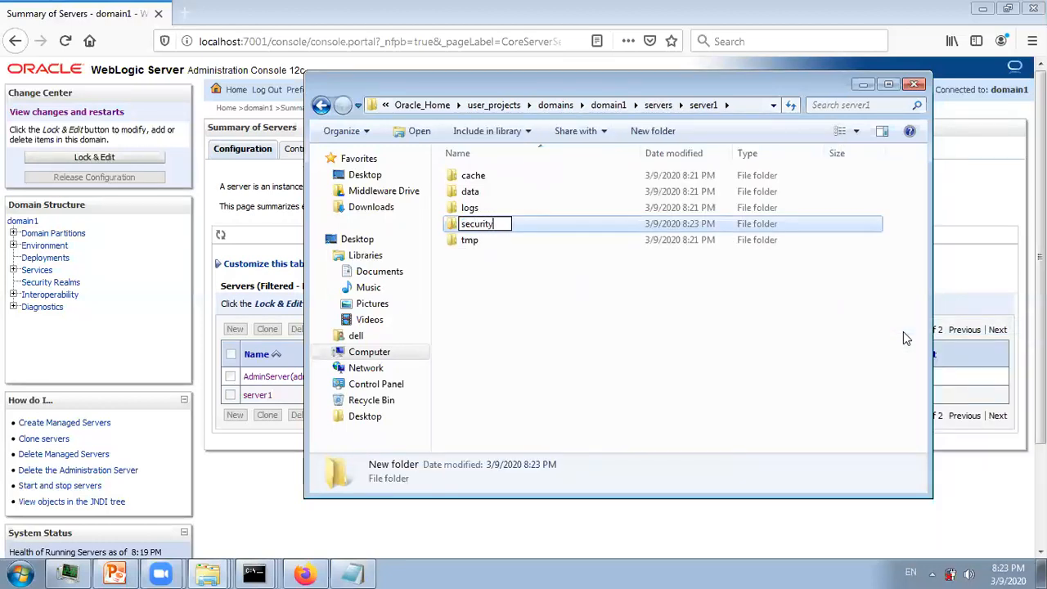
{"action": "key", "text": "Return"}
- Inside security, create a new text document named boot.properties
{"action": "double_click", "coordinate": [597, 223]}
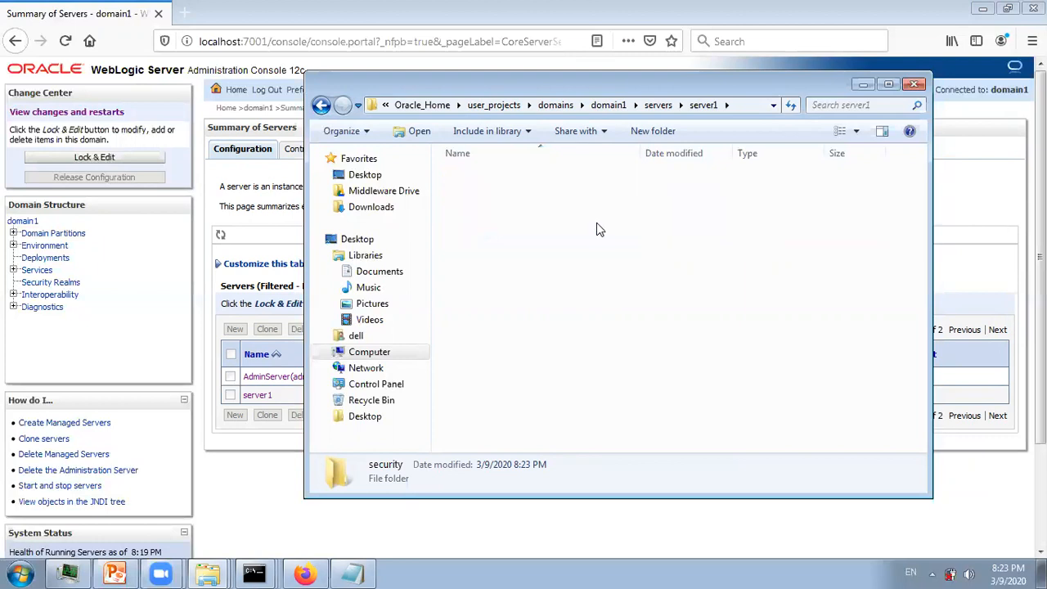
{"action": "right_click", "coordinate": [560, 230]}
{"action": "mouse_move", "coordinate": [729, 433]}
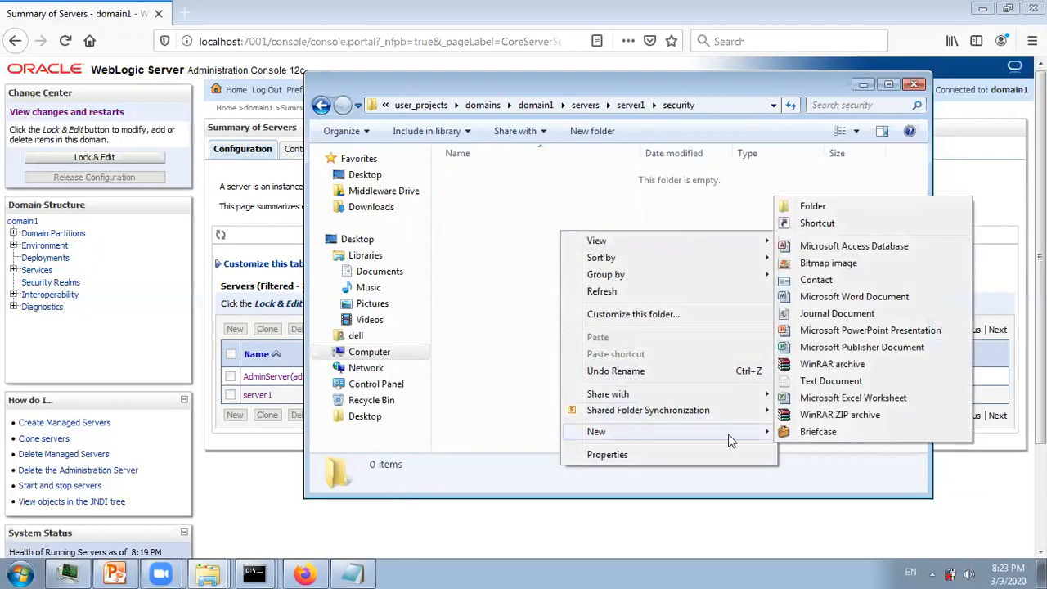
{"action": "left_click", "coordinate": [818, 380]}
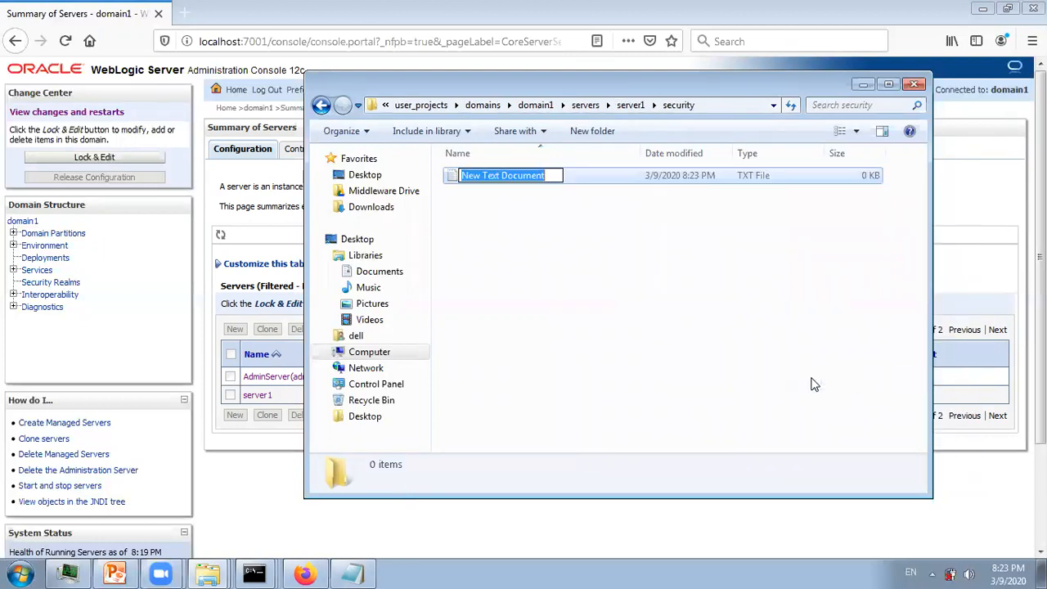
{"action": "type", "text": "boot"}
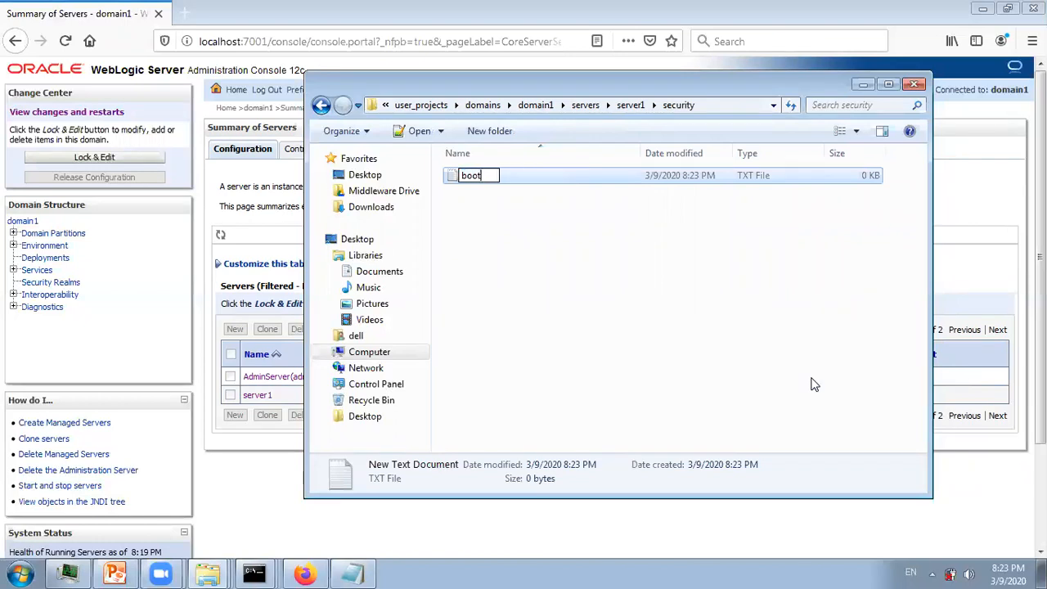
{"action": "type", "text": ".properties"}
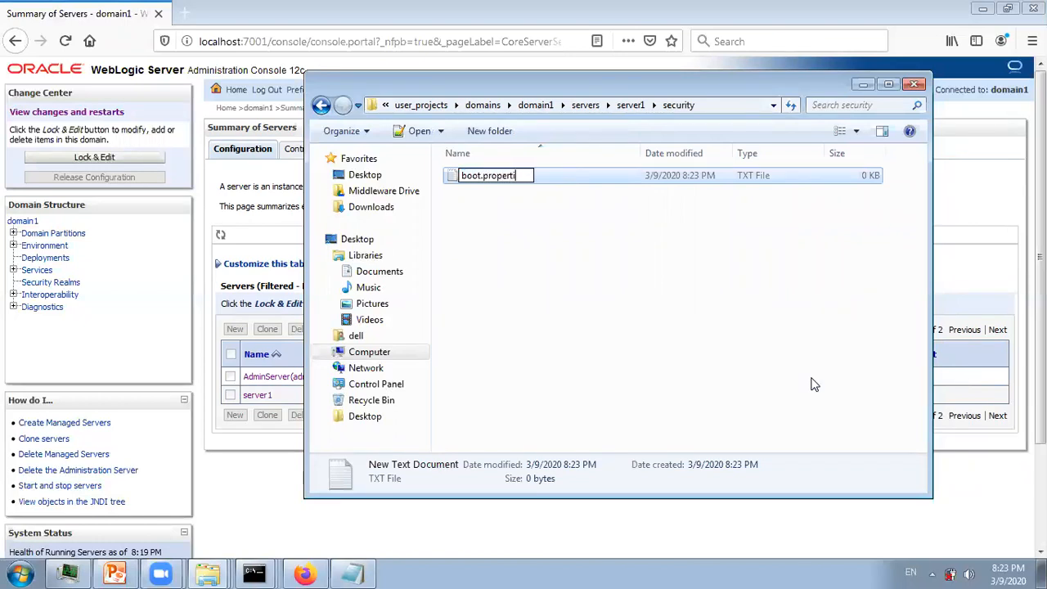
{"action": "key", "text": "Return"}
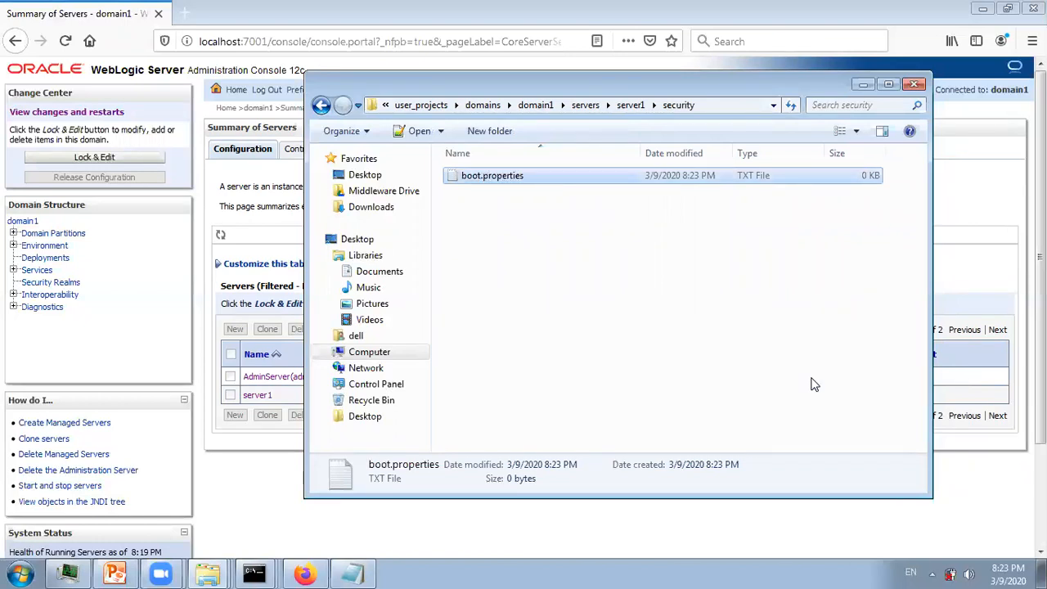
- Open boot.properties in Notepad++, close it empty, and return to the command prompt
{"action": "double_click", "coordinate": [545, 179]}
{"action": "type", "text": "usaer"}
{"action": "key", "text": "BackSpace"}
{"action": "key", "text": "BackSpace"}
{"action": "key", "text": "BackSpace"}
{"action": "key", "text": "BackSpace"}
{"action": "key", "text": "BackSpace"}
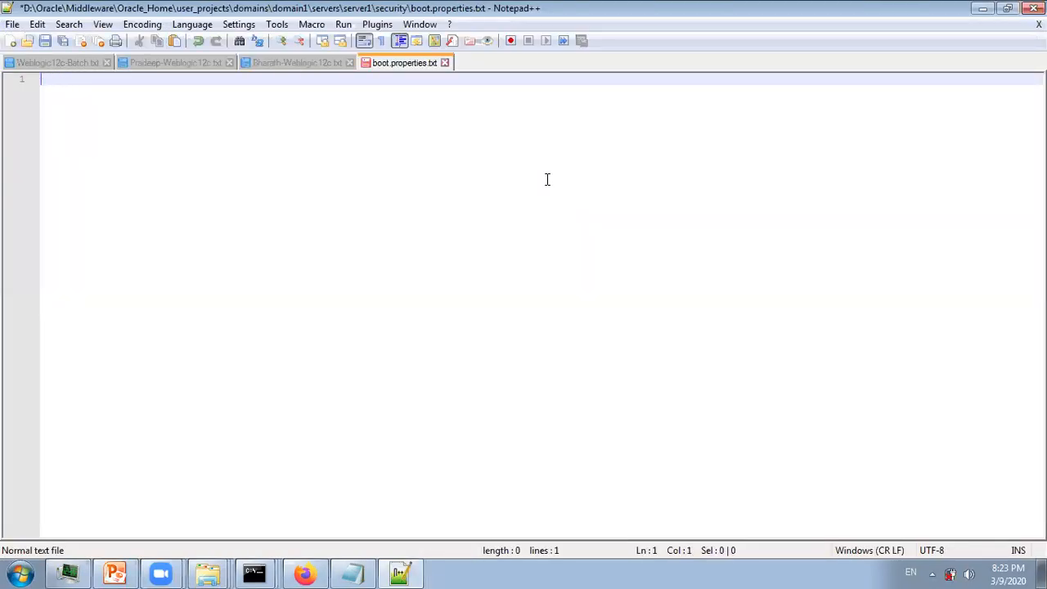
{"action": "double_click", "coordinate": [335, 7]}
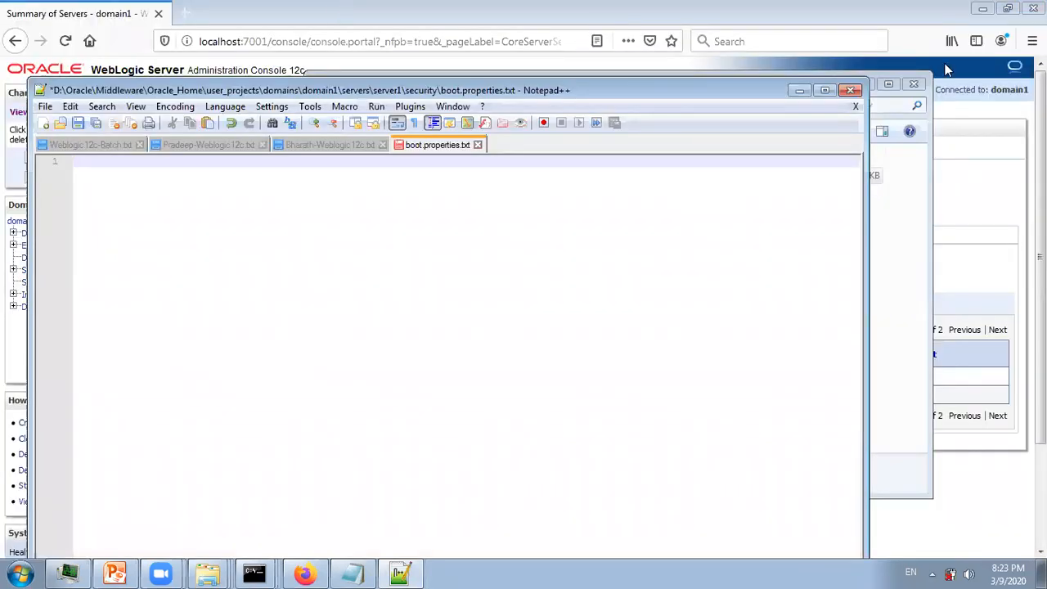
{"action": "left_click", "coordinate": [850, 90]}
{"action": "left_click", "coordinate": [254, 574]}
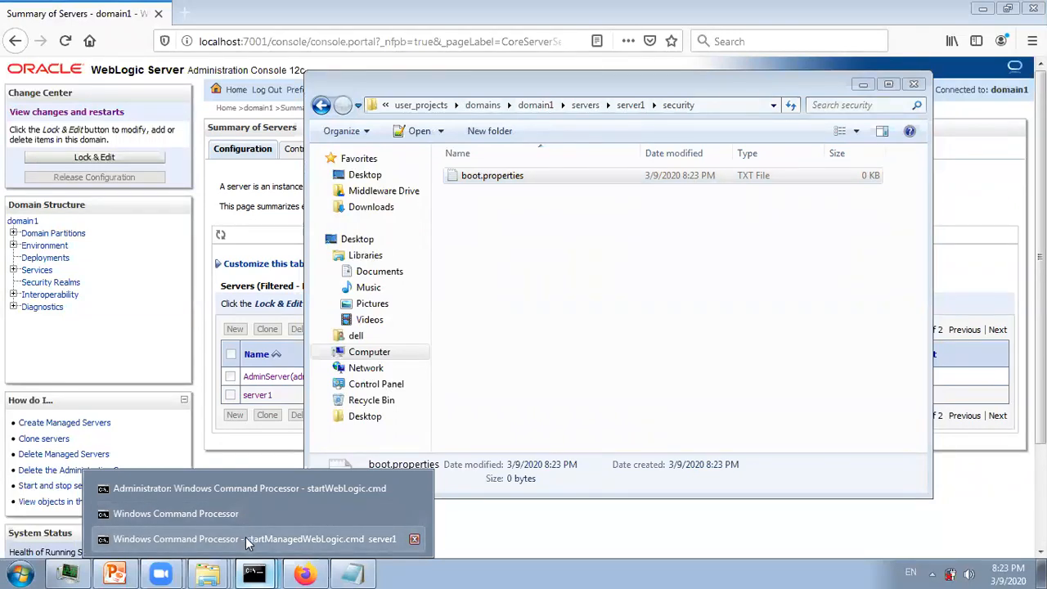
{"action": "left_click", "coordinate": [234, 511]}
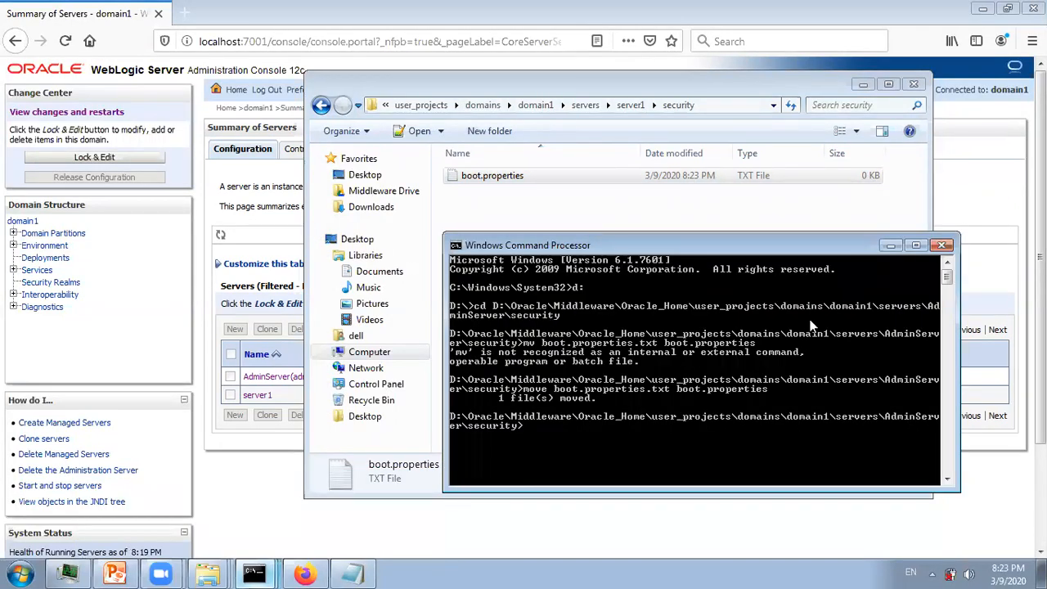
- Navigate the command prompt into server1's security folder and clear the screen
{"action": "type", "text": "cd ../../"}
{"action": "key", "text": "Return"}
{"action": "type", "text": "cd"}
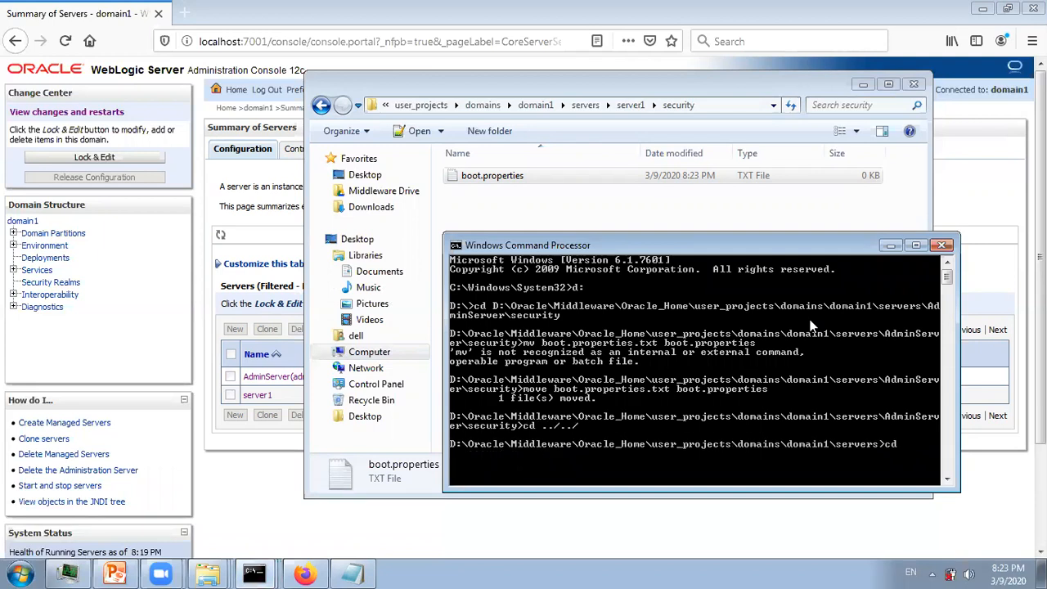
{"action": "type", "text": " server"}
{"action": "type", "text": "1"}
{"action": "key", "text": "Return"}
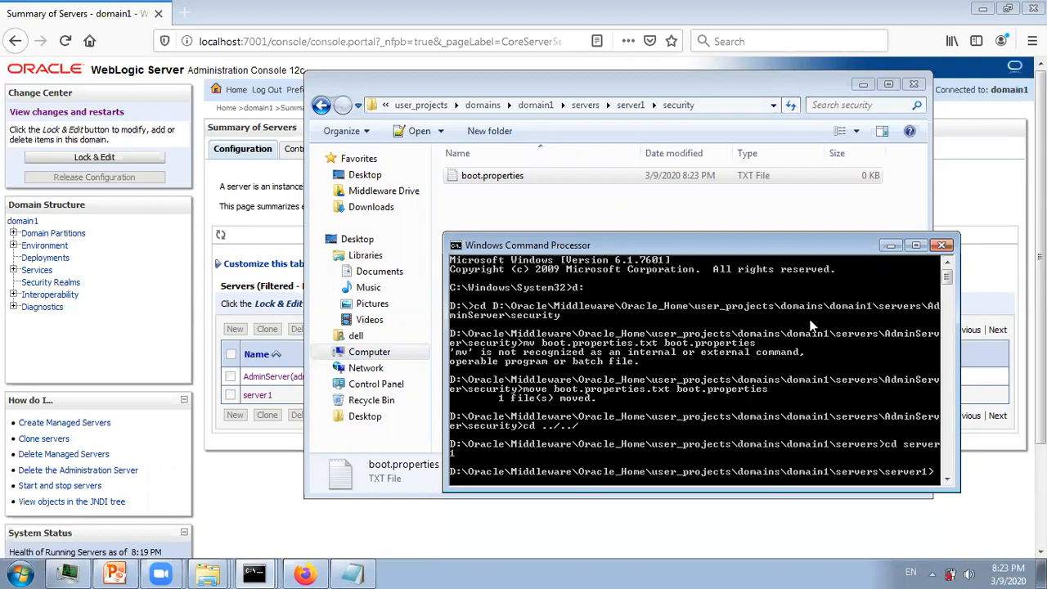
{"action": "type", "text": "cd security"}
{"action": "key", "text": "Return"}
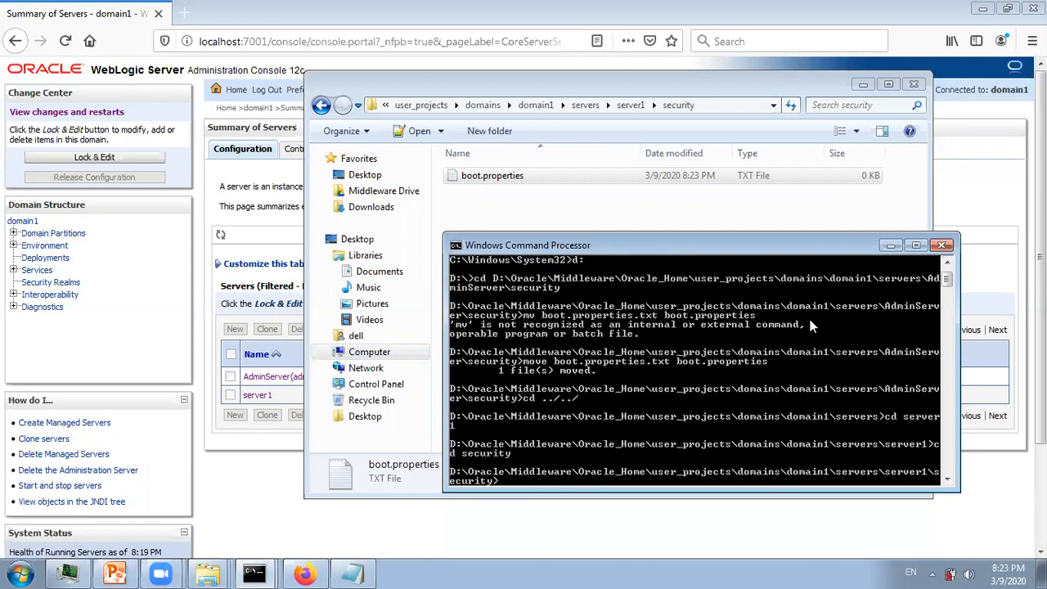
{"action": "type", "text": "cls"}
{"action": "key", "text": "Return"}
- Rename boot.properties.txt to boot.properties with the move command
{"action": "type", "text": "move boot.properties.txt boot.properties.txt"}
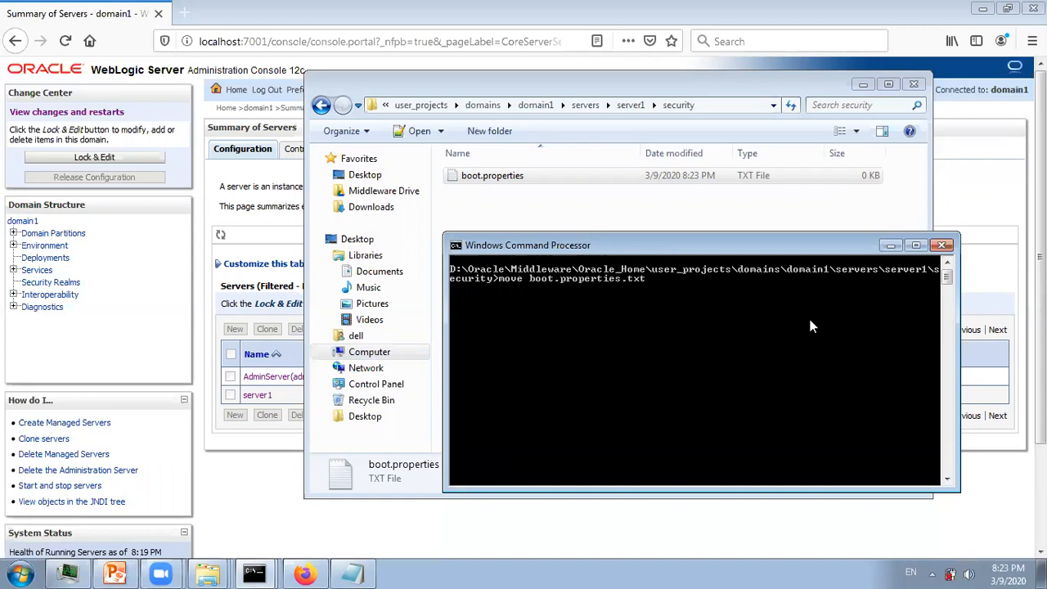
{"action": "key", "text": "BackSpace"}
{"action": "key", "text": "BackSpace"}
{"action": "key", "text": "BackSpace"}
{"action": "key", "text": "BackSpace"}
{"action": "key", "text": "Return"}
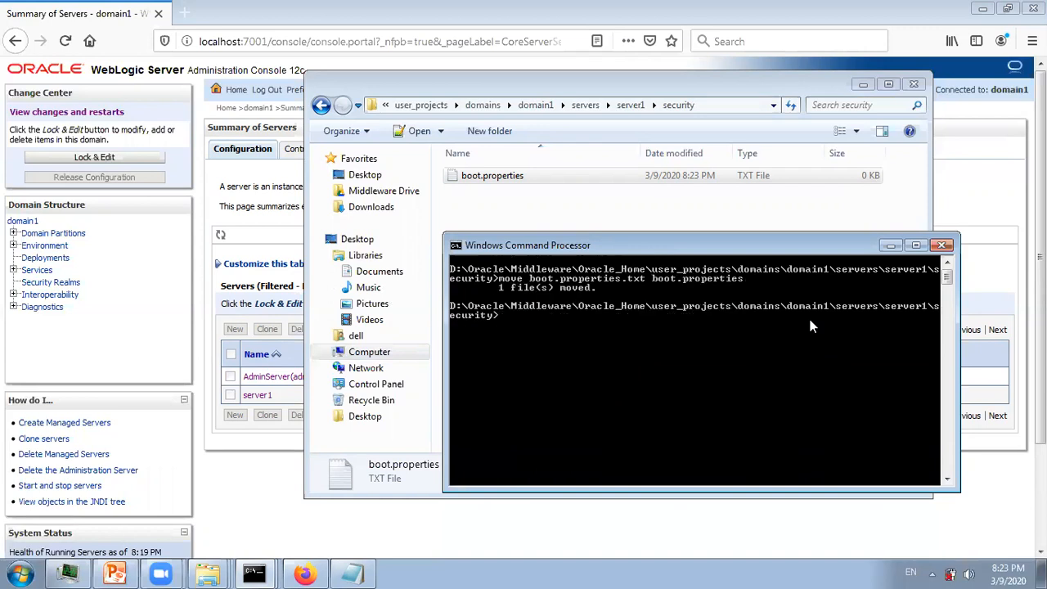
{"action": "key", "text": "alt+Tab"}
- Write the admin username= and password= lines into boot.properties, then close it
{"action": "double_click", "coordinate": [461, 177]}
{"action": "type", "text": "userna"}
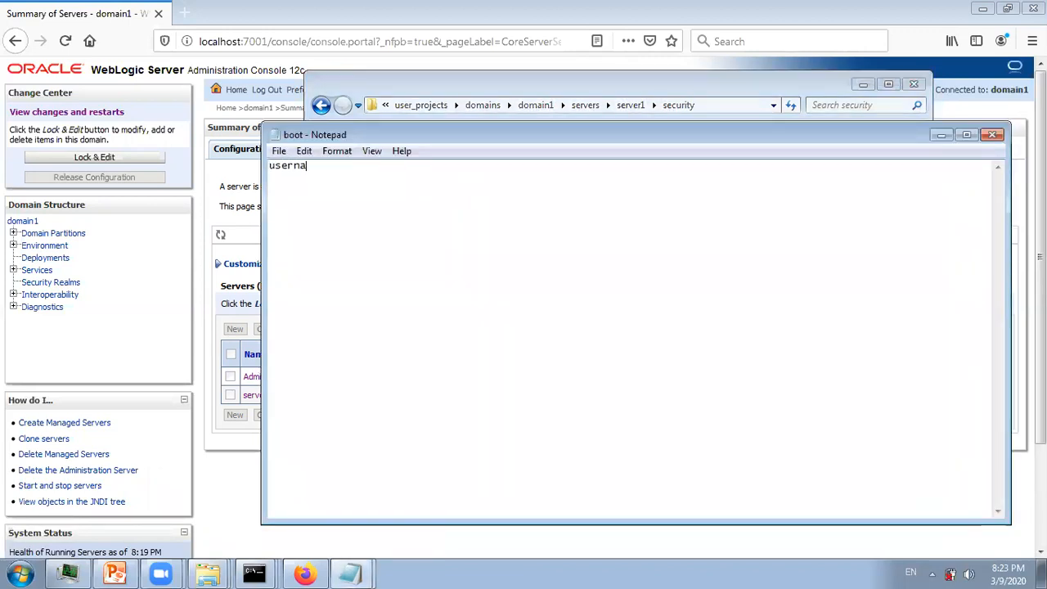
{"action": "type", "text": "me=webl"}
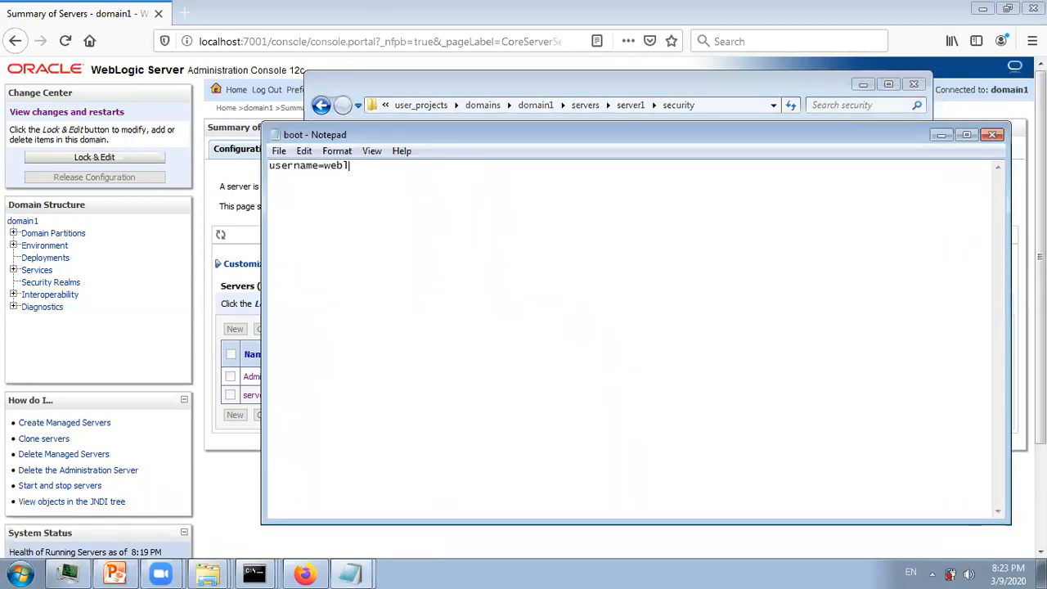
{"action": "type", "text": "ogic pass"}
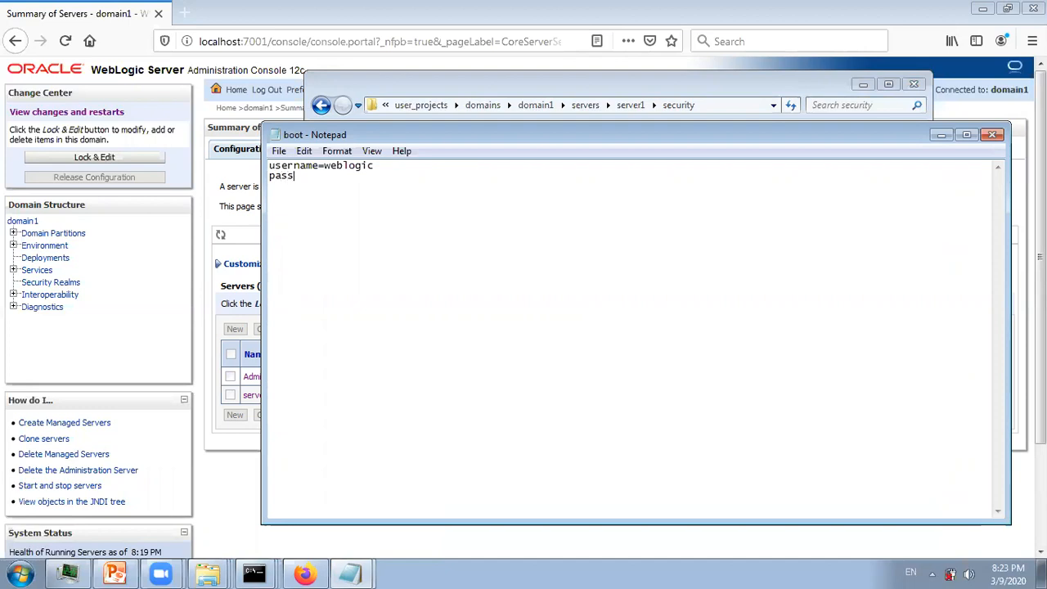
{"action": "type", "text": "word=weblogic@123"}
{"action": "key", "text": "Return"}
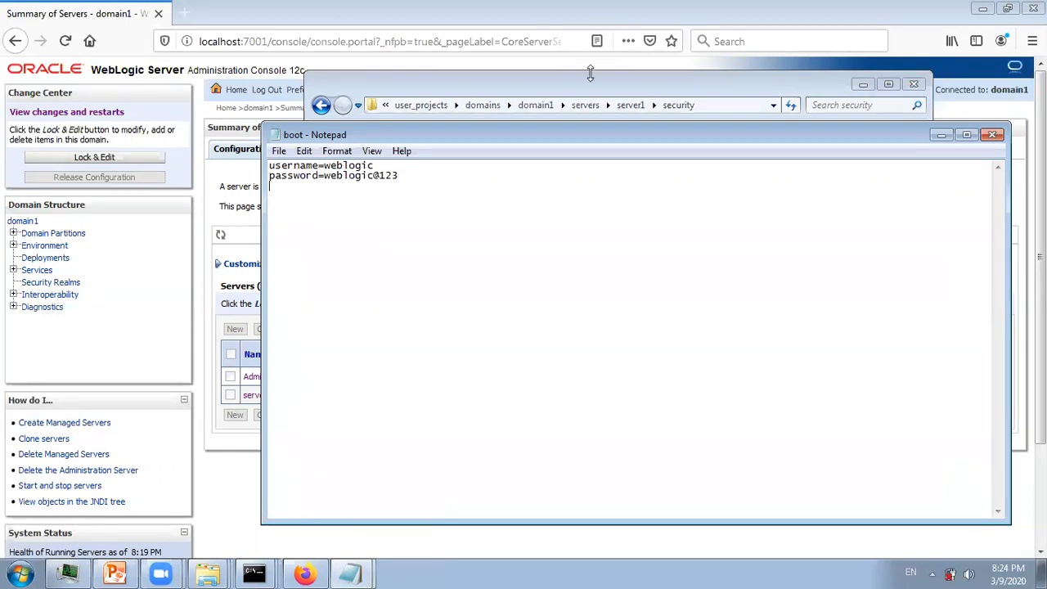
{"action": "left_click", "coordinate": [992, 135]}
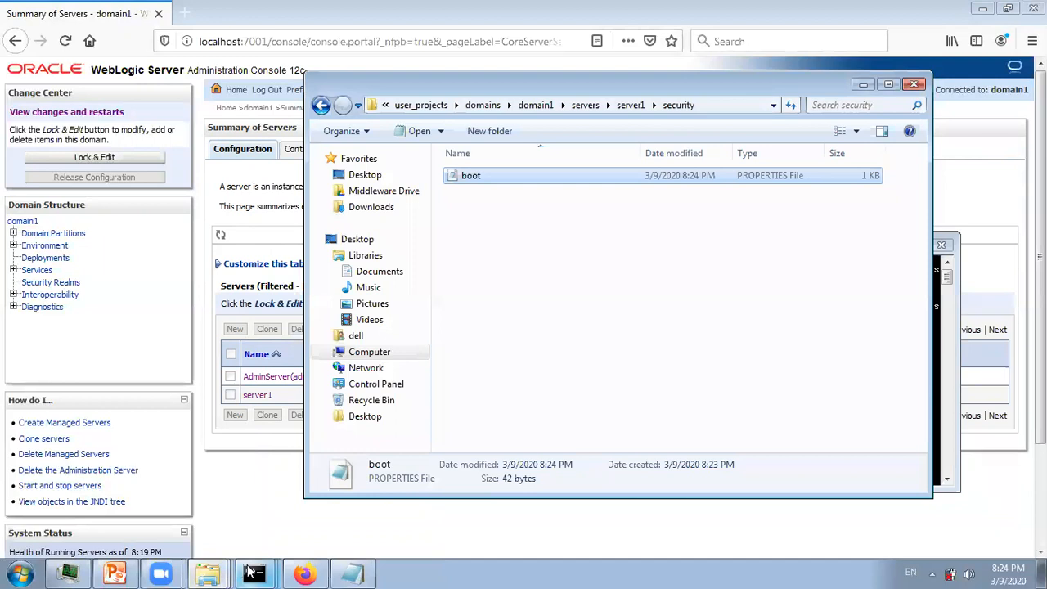
- Stop the running server1 with Ctrl+C, confirm with y, and clear the console
{"action": "left_click", "coordinate": [249, 573]}
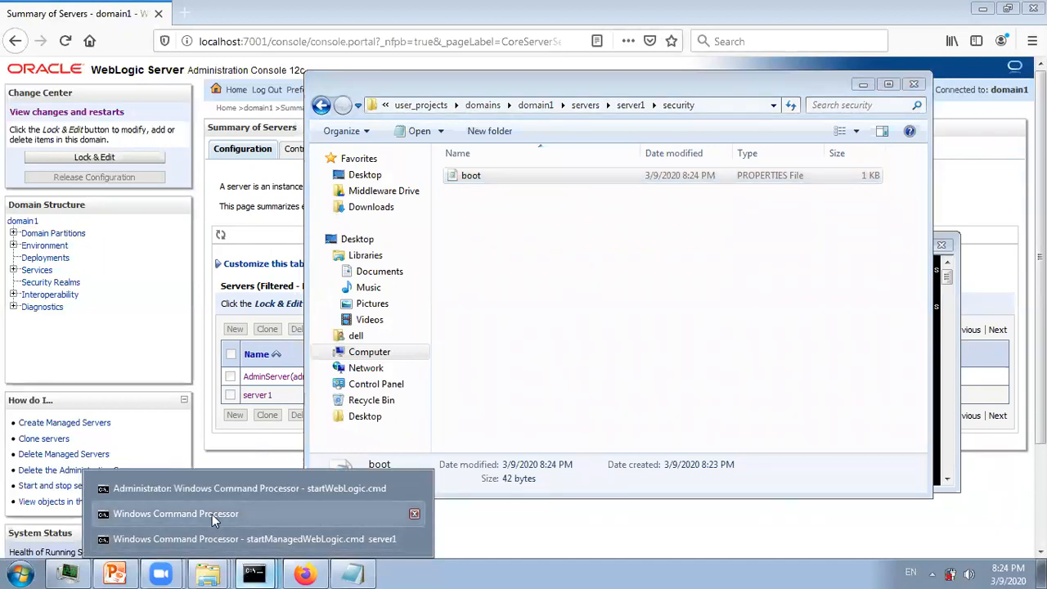
{"action": "left_click", "coordinate": [215, 539]}
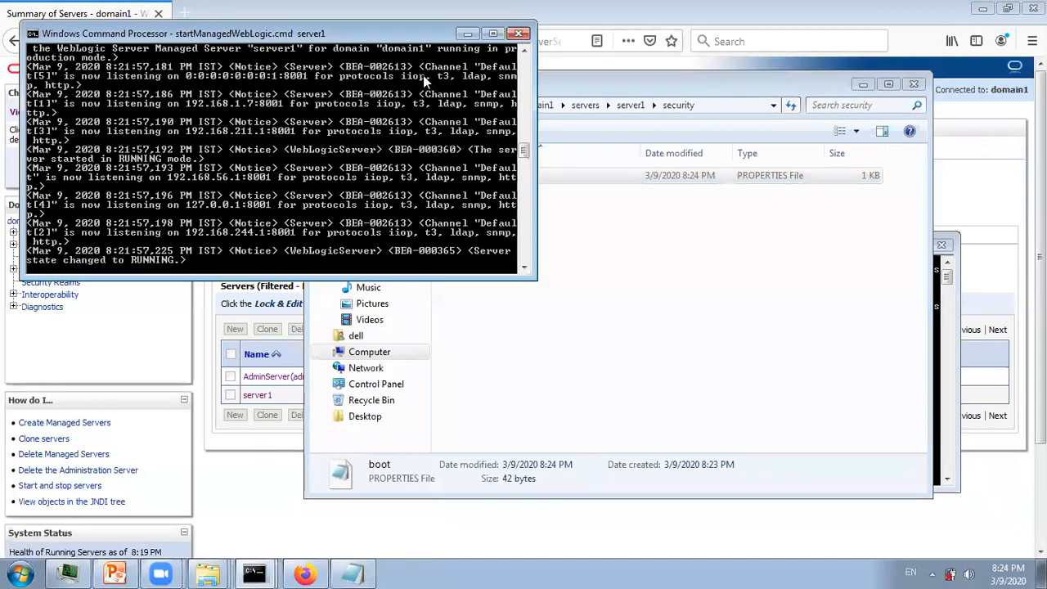
{"action": "key", "text": "ctrl+c"}
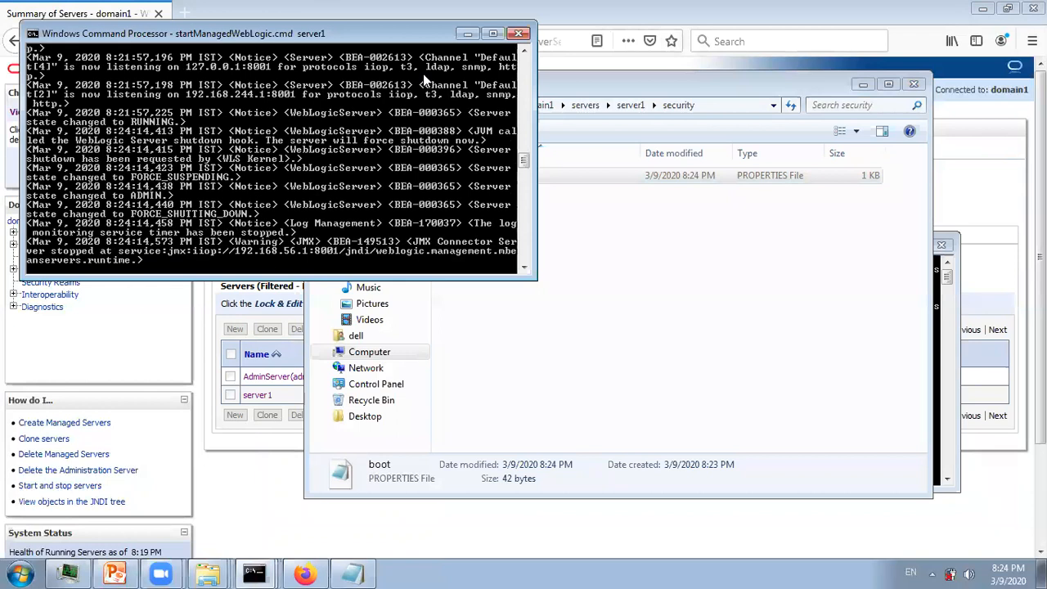
{"action": "type", "text": "y"}
{"action": "key", "text": "Return"}
{"action": "type", "text": "cls"}
{"action": "key", "text": "Return"}
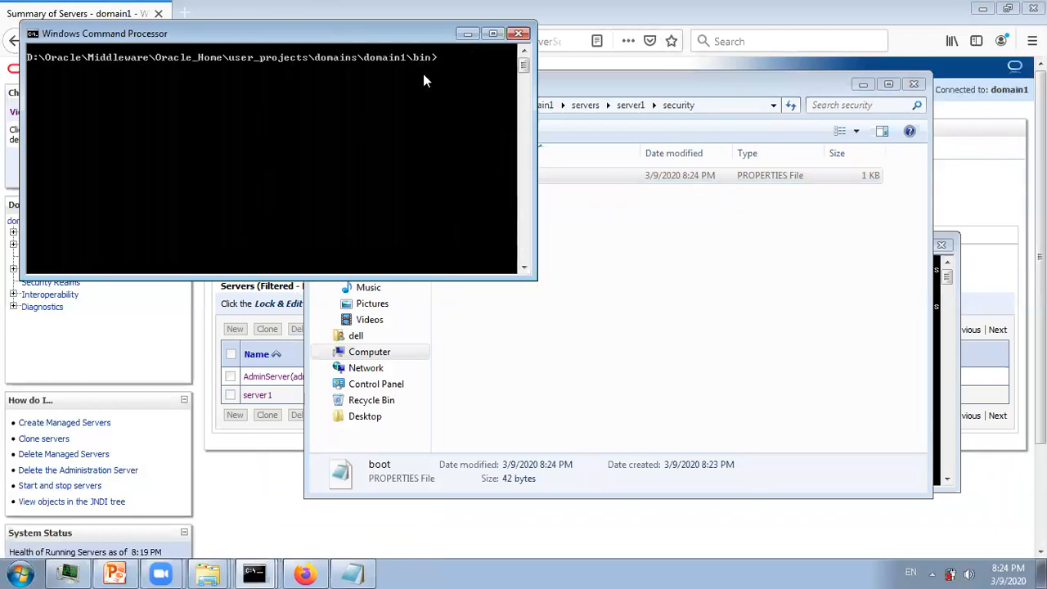
- Start server1 with startManagedWebLogic.cmd server1 and watch it reach RUNNING
{"action": "type", "text": "startManagedWebLogic.cmd server1"}
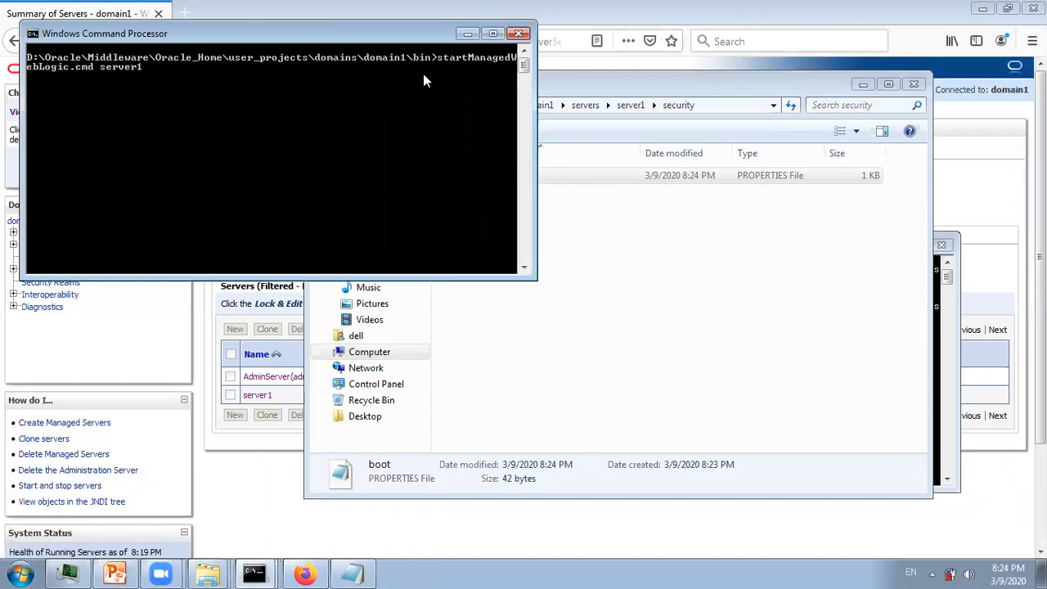
{"action": "key", "text": "Return"}
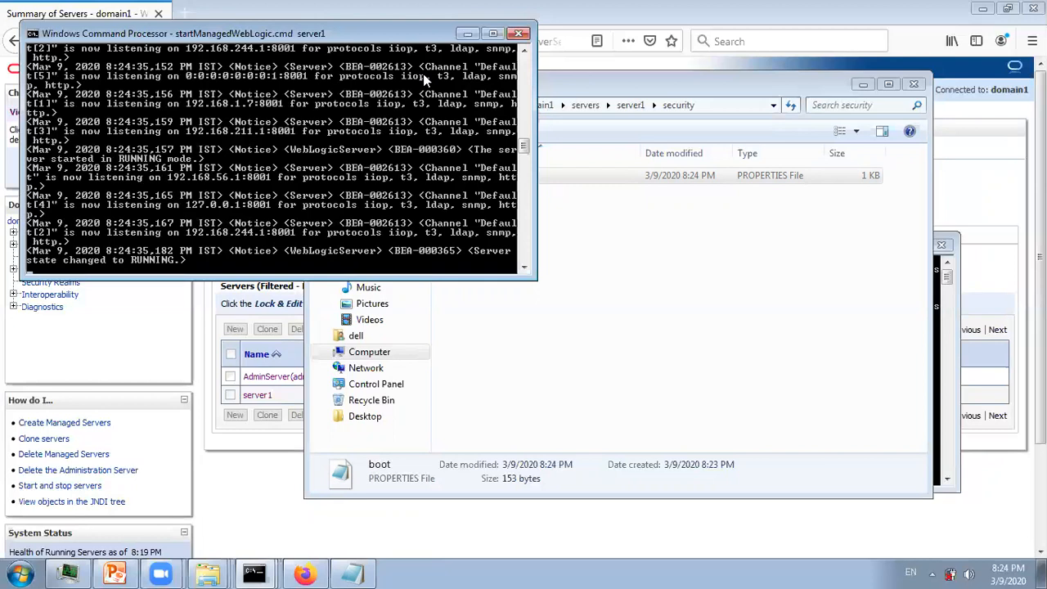
{"action": "key", "text": "alt+Tab"}
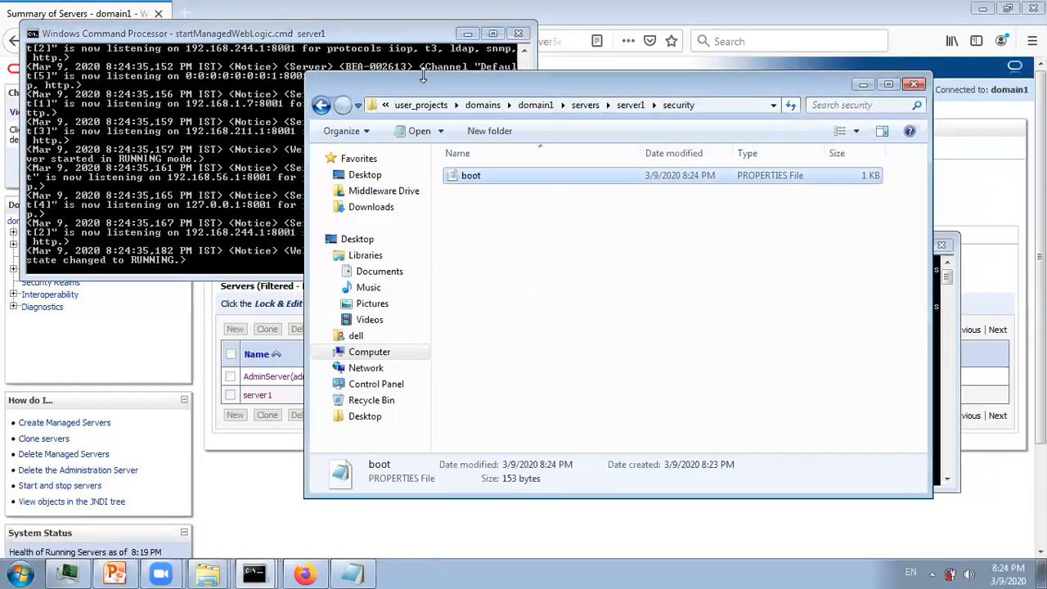
{"action": "key", "text": "alt+Tab"}
{"action": "left_click_drag", "start_coordinate": [364, 37], "coordinate": [467, 256]}
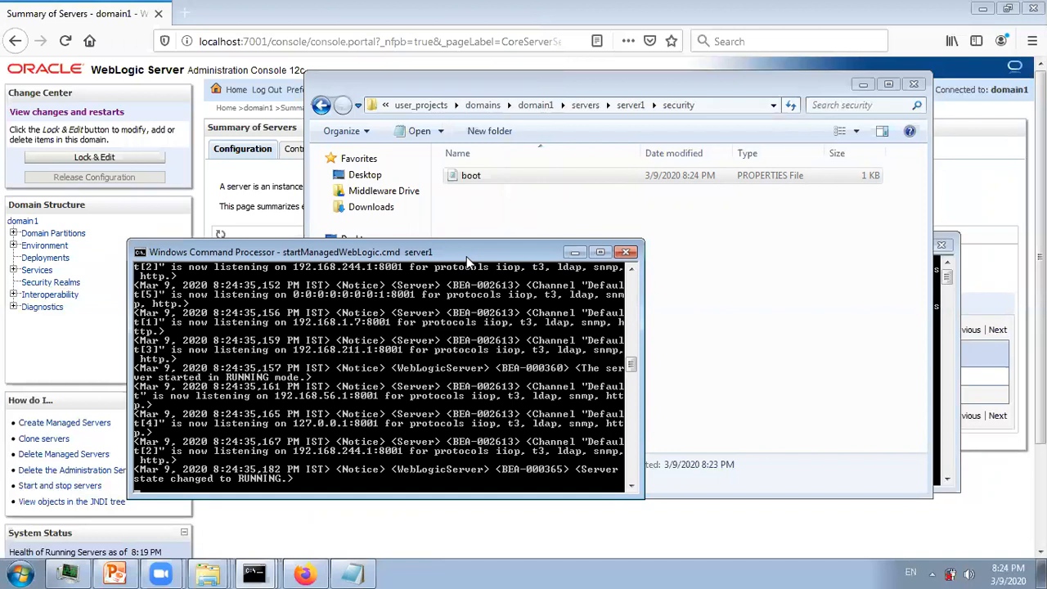